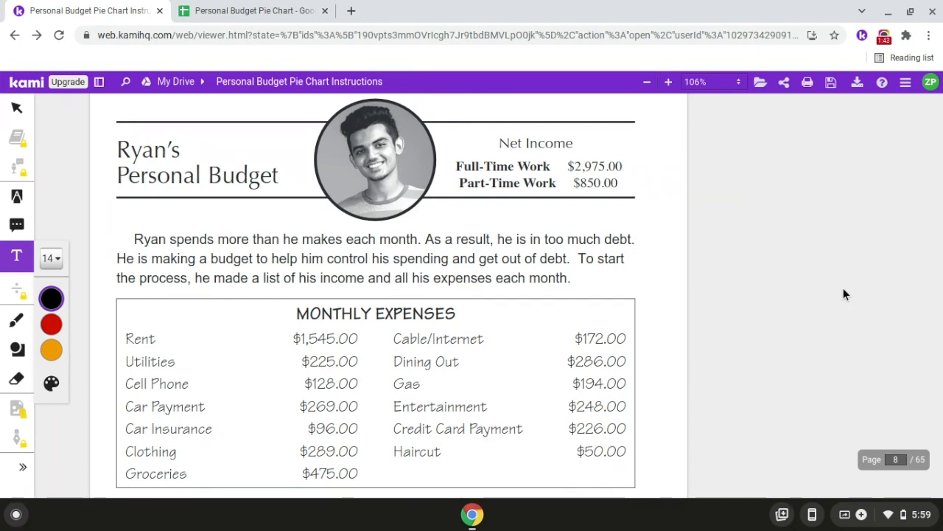
- Switch to the Personal Budget Pie Chart spreadsheet and enter the heading "Expense Type" in cell A1
left_click(277, 6)
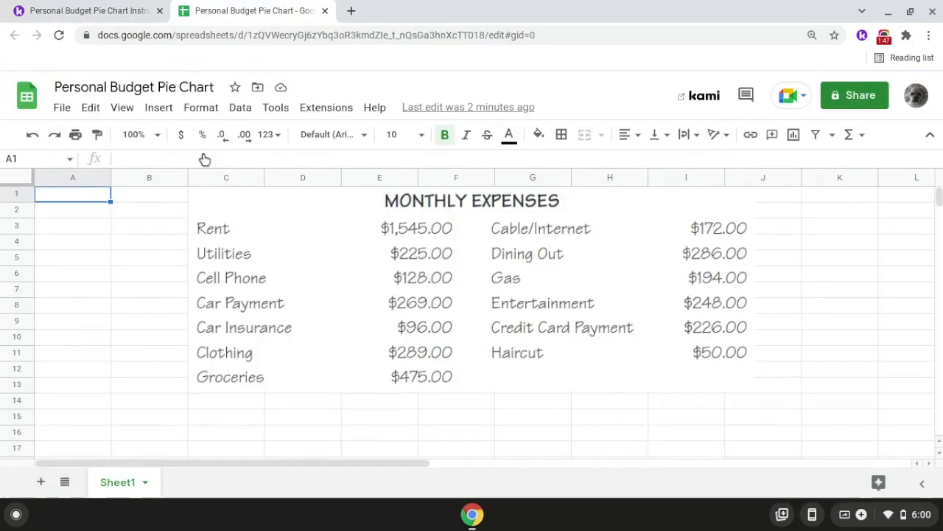
double_click(89, 194)
type("E")
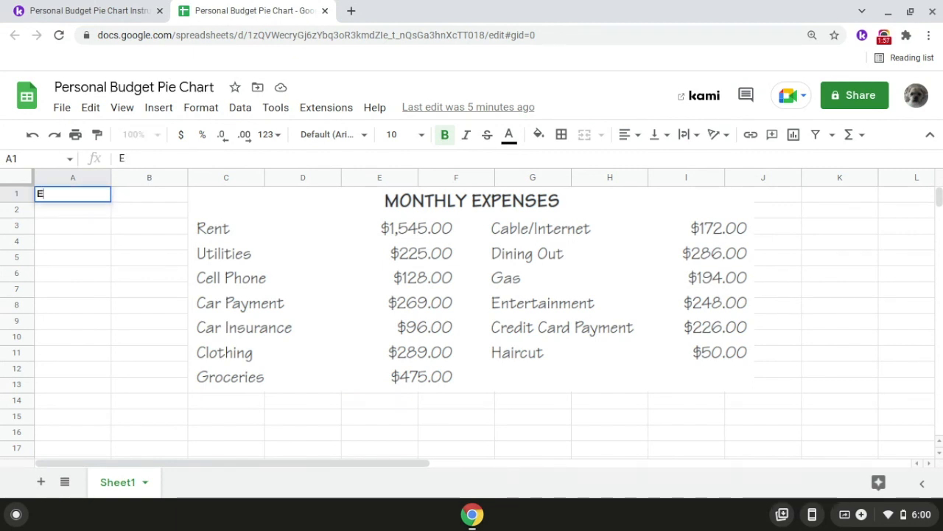
type("xpense Type")
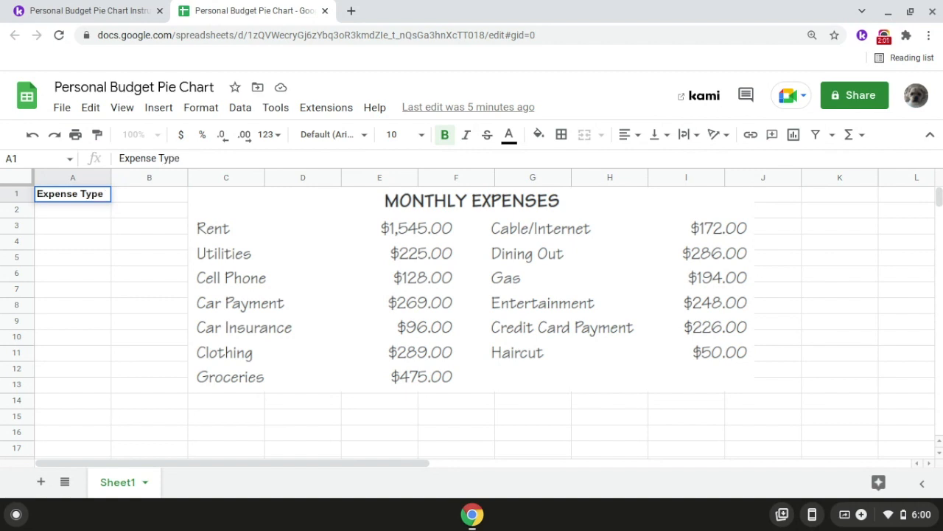
key("Return")
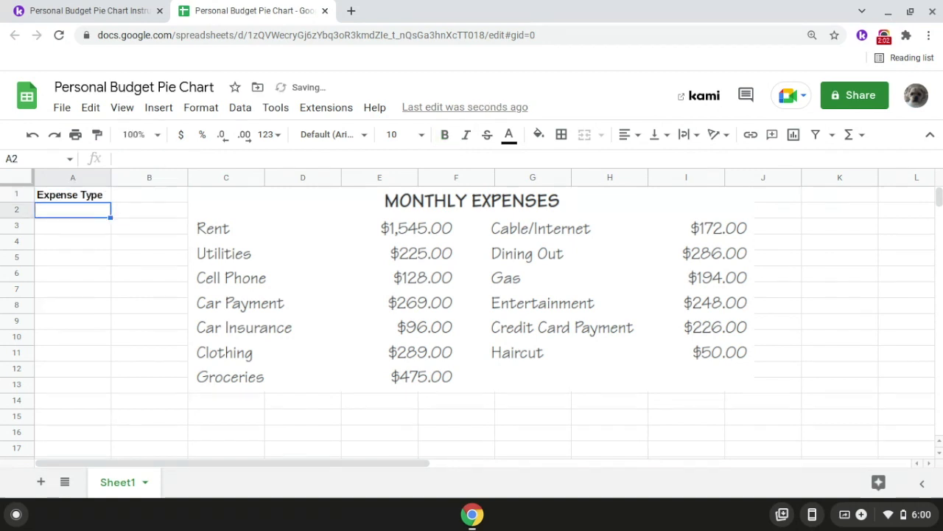
- Enter the bold heading "Amount" in cell B1
left_click(142, 199)
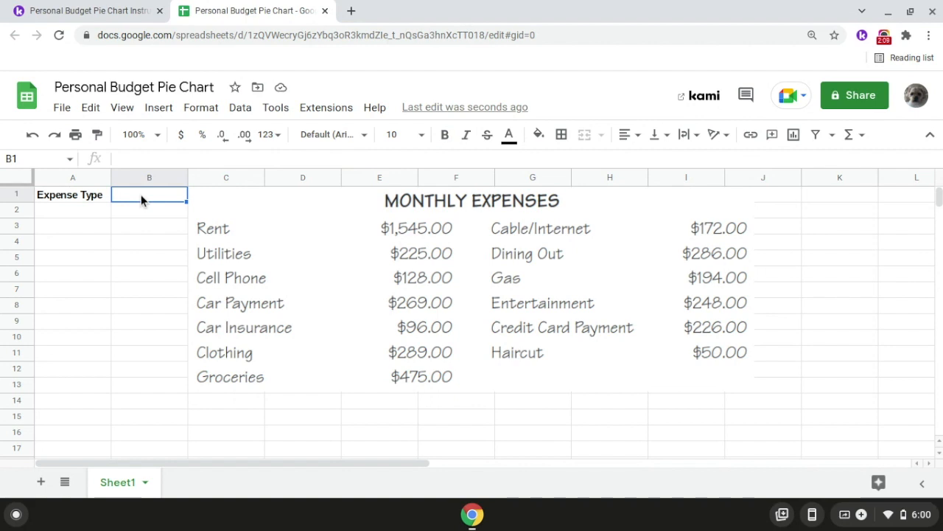
left_click(445, 134)
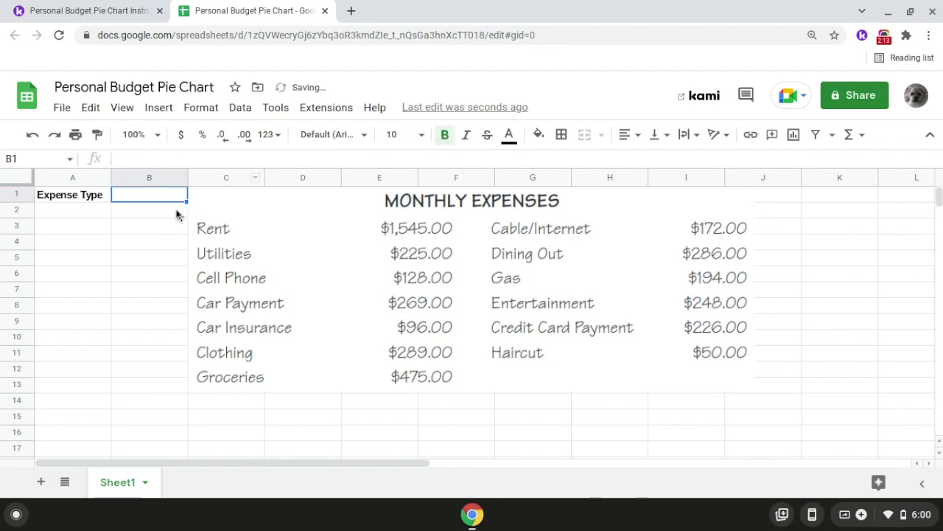
type("Amount")
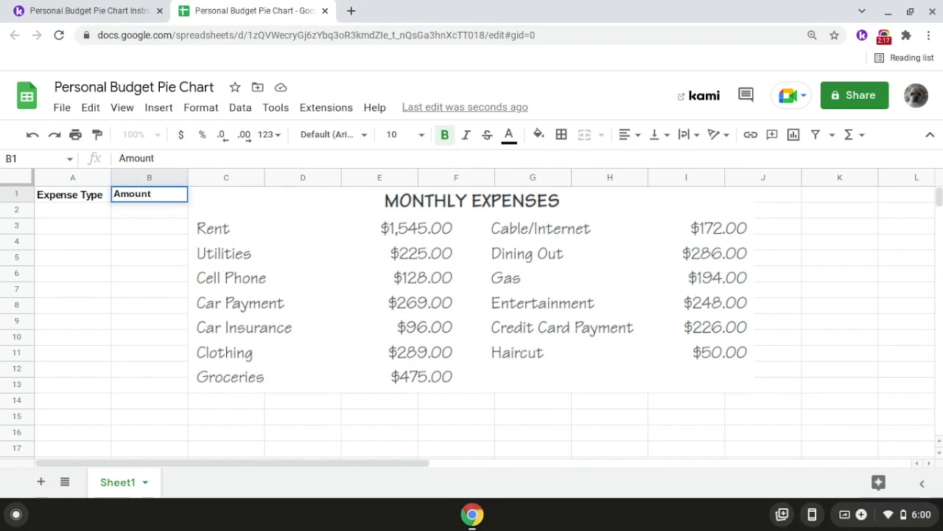
key("Return")
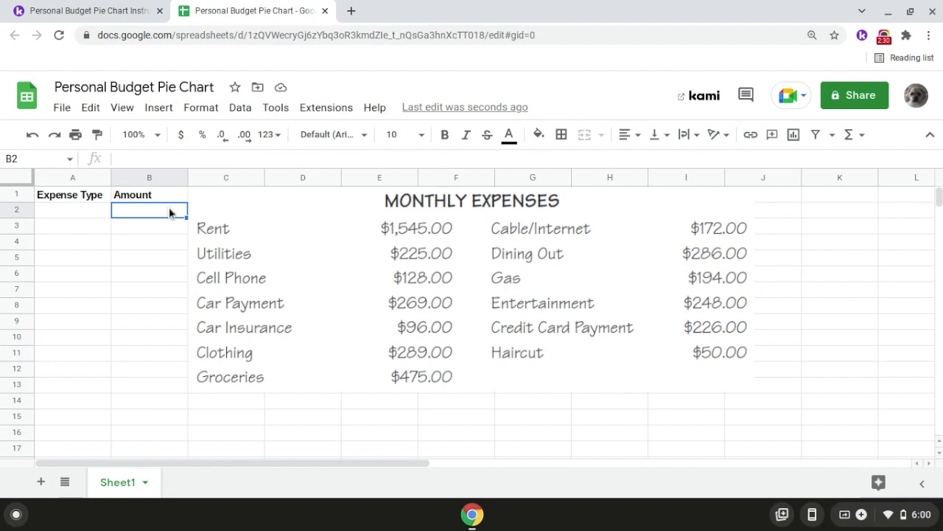
- Apply the Accounting number format to the amount cells B2:B14
left_click_drag(166, 213, 172, 401)
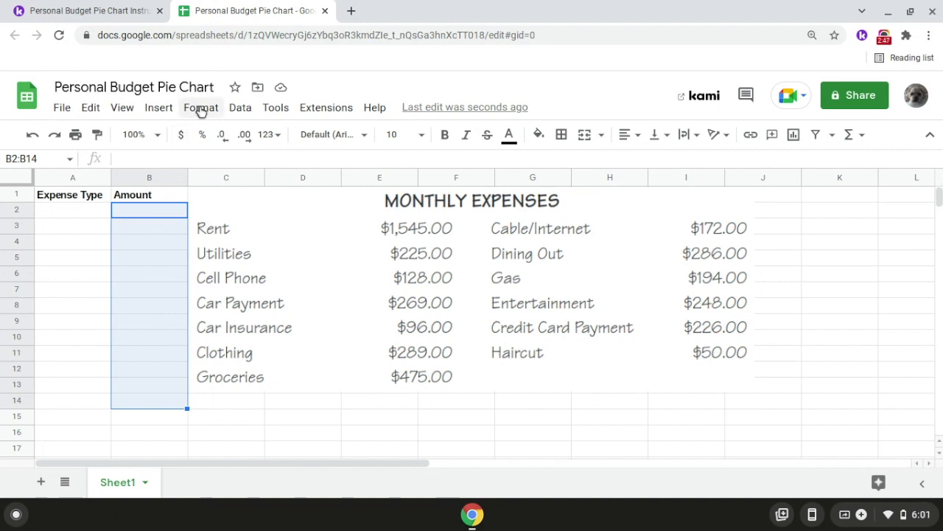
left_click(200, 109)
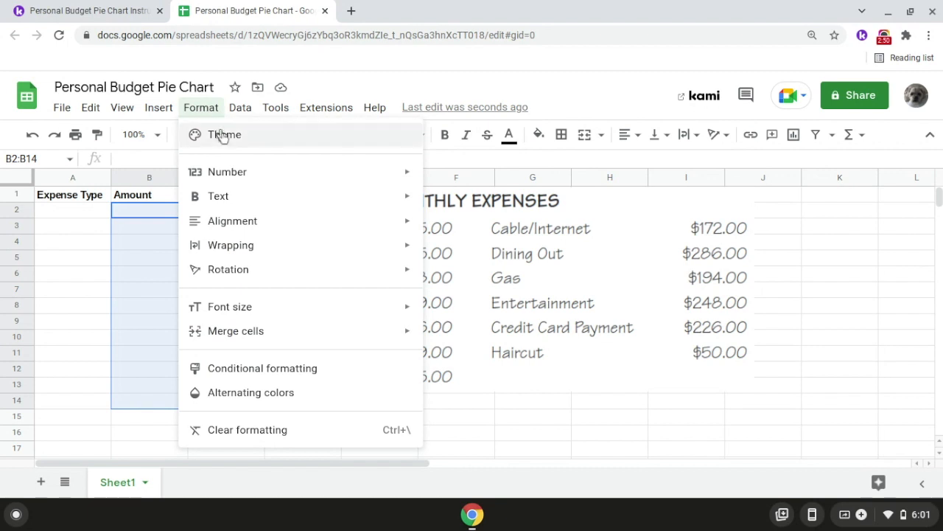
mouse_move(248, 172)
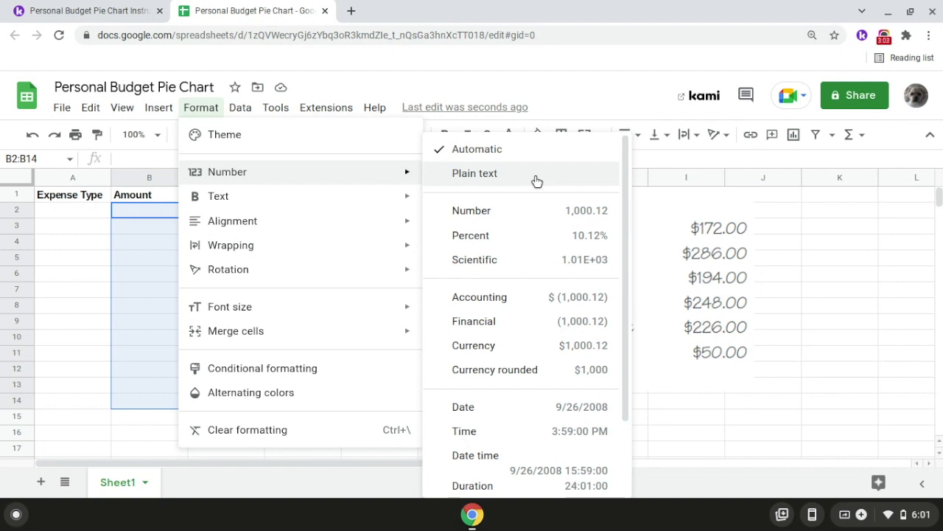
left_click(534, 297)
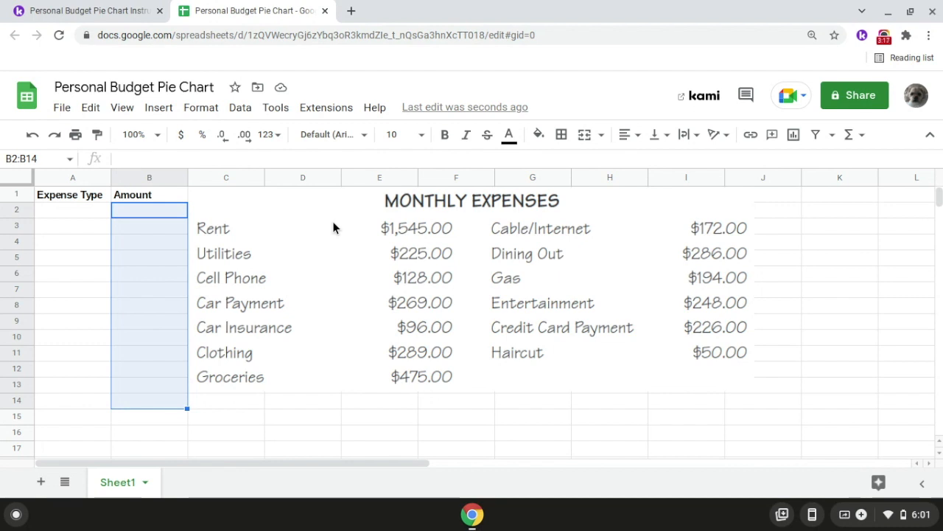
- Enter the Rent expense in row 2 with an amount of 1,545
left_click(103, 212)
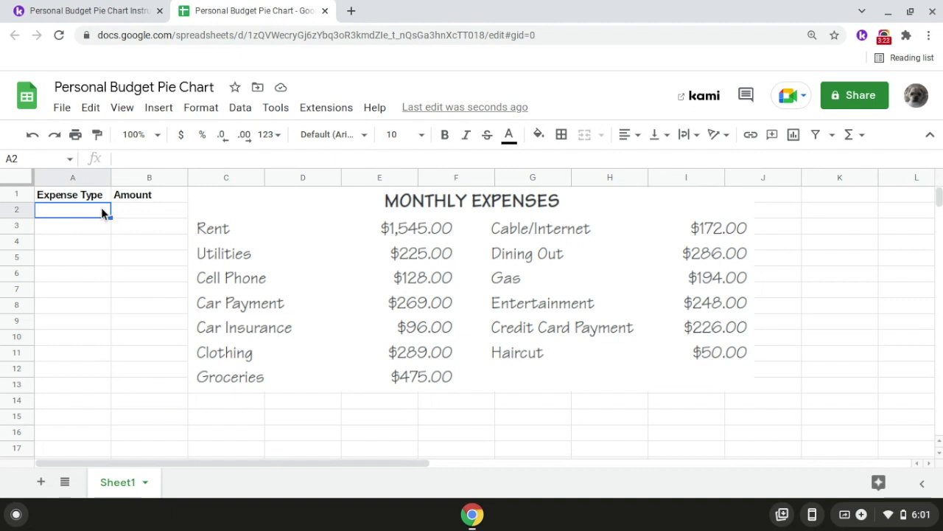
type("Rent")
key("Return")
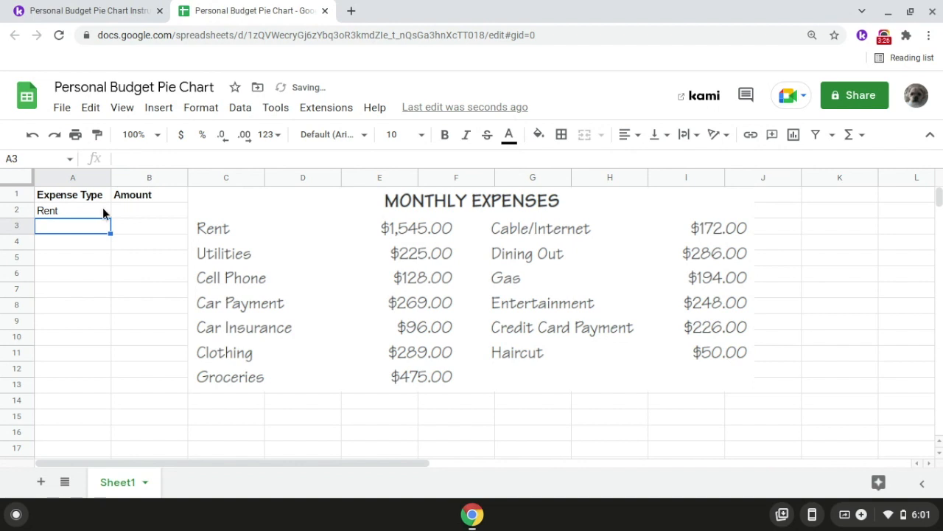
left_click(142, 218)
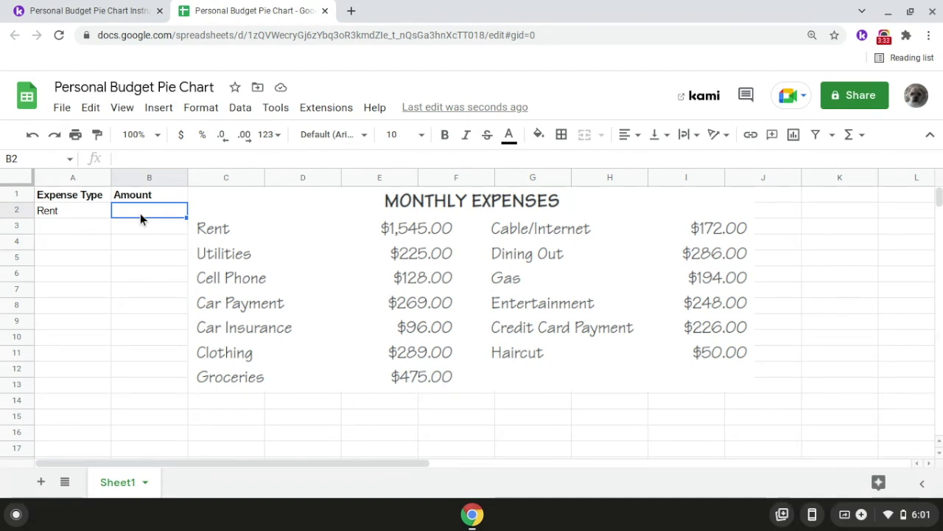
type("1,545")
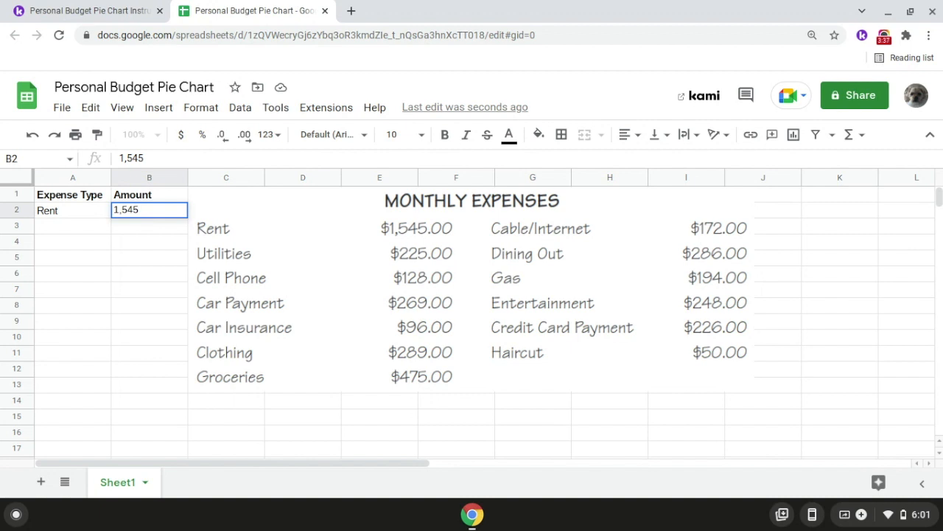
key("Return")
- Enter the Utilities expense in row 3 with an amount of 225
left_click(96, 226)
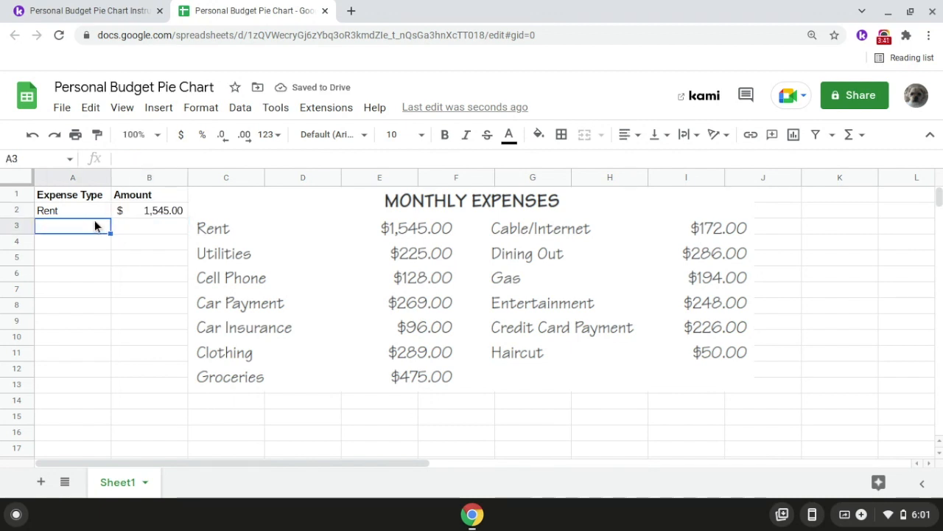
type("U")
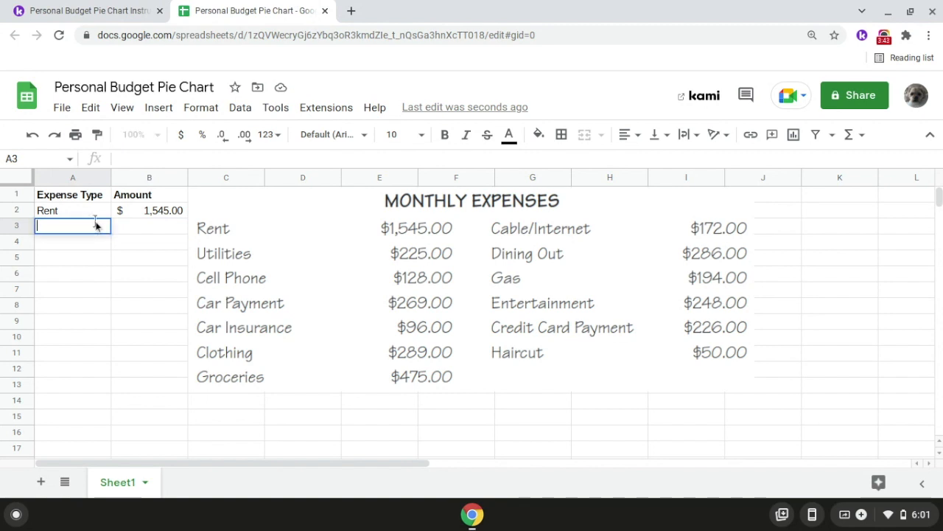
type("tilities")
key("Return")
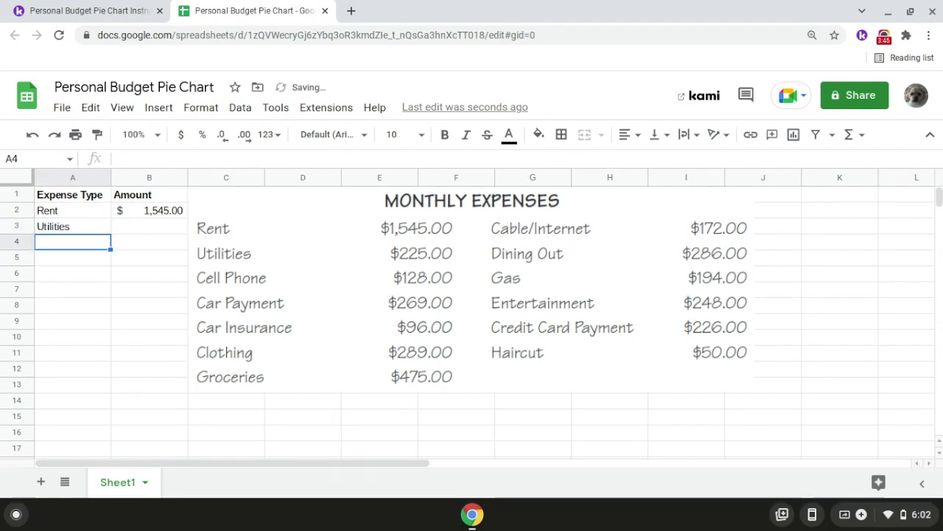
left_click(134, 228)
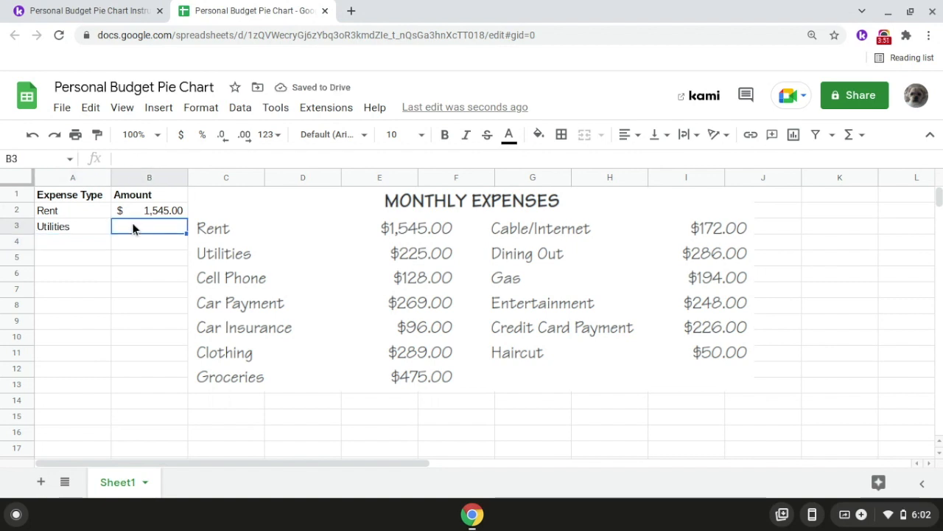
type("22")
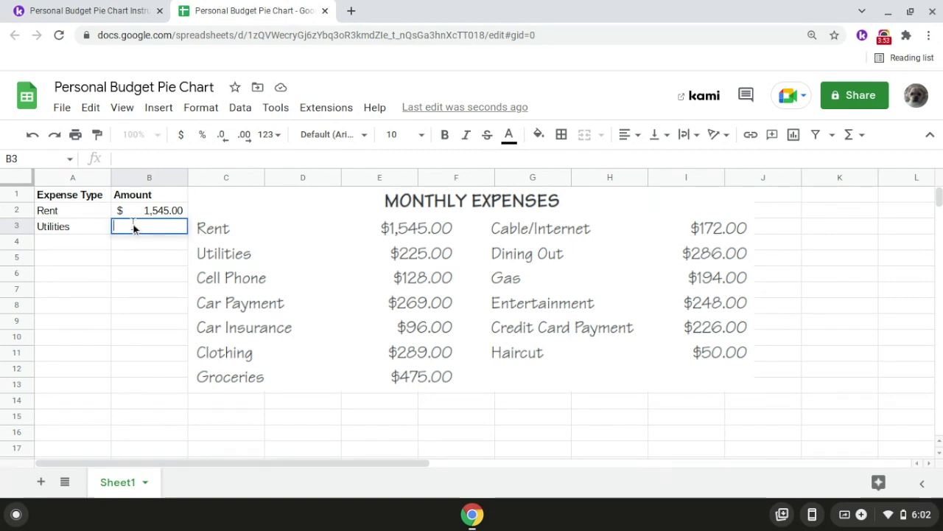
type("5")
key("Return")
- Enter the Cell Phone expense in row 4 with an amount of 128
left_click(84, 247)
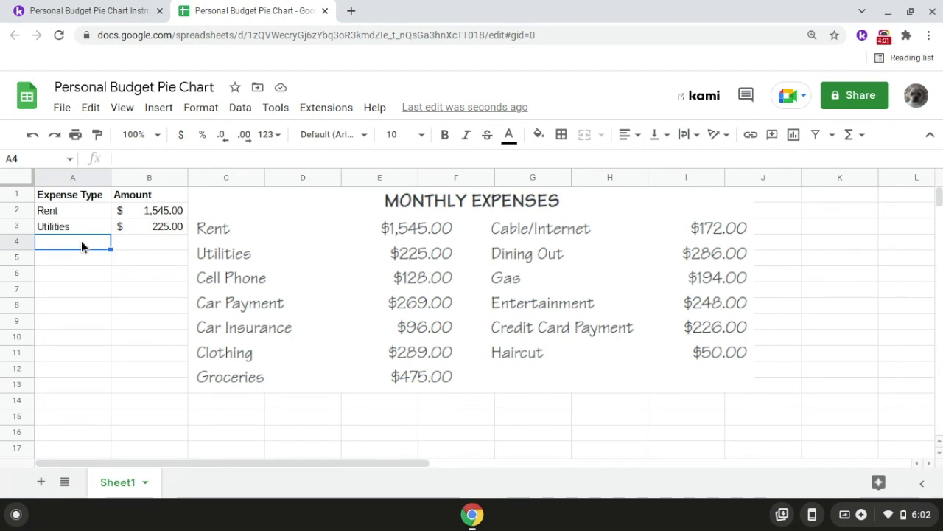
type("Cell Phone")
key("Return")
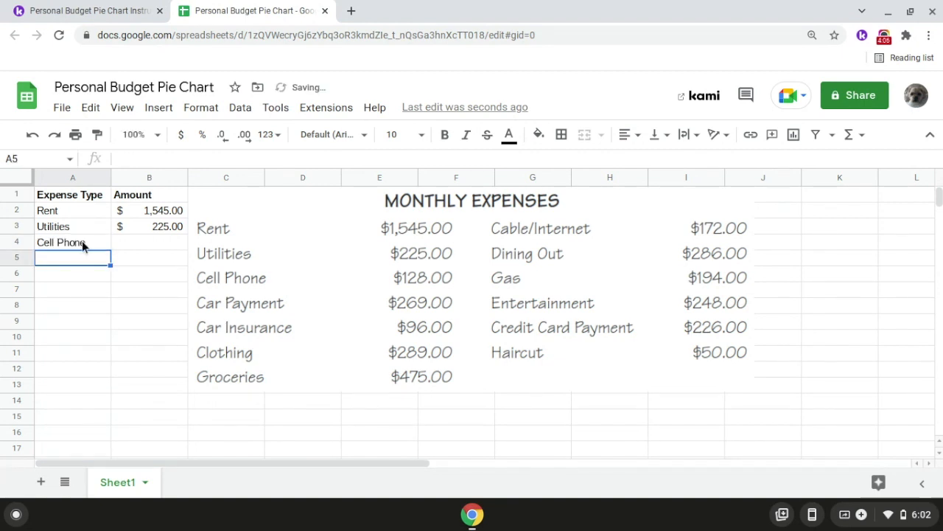
left_click(127, 248)
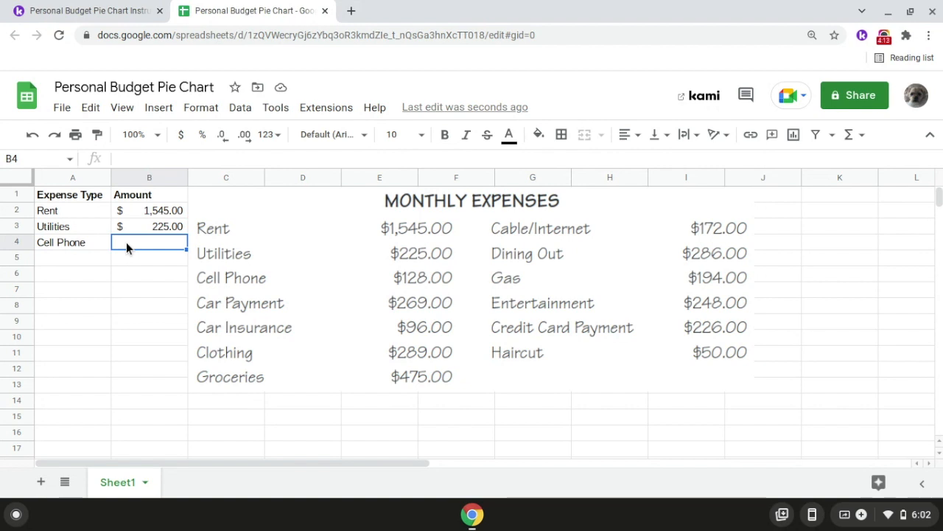
type("128")
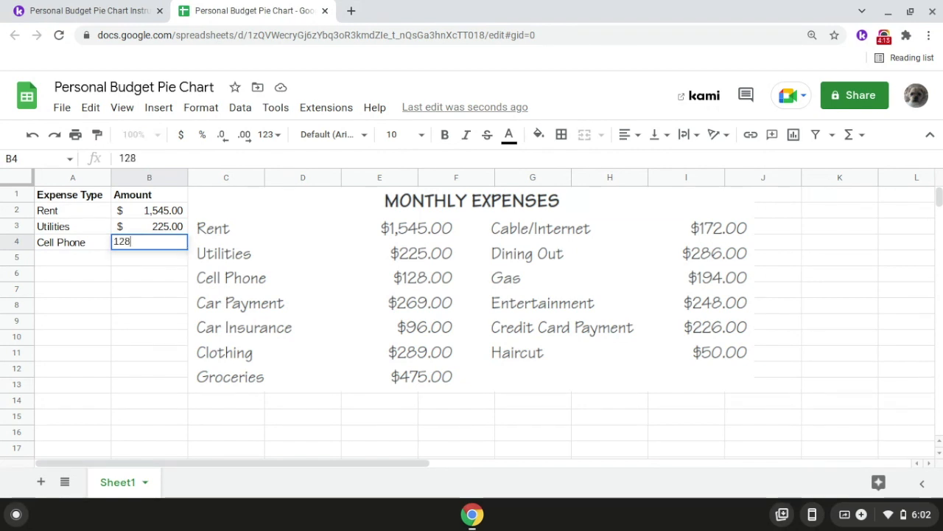
key("Return")
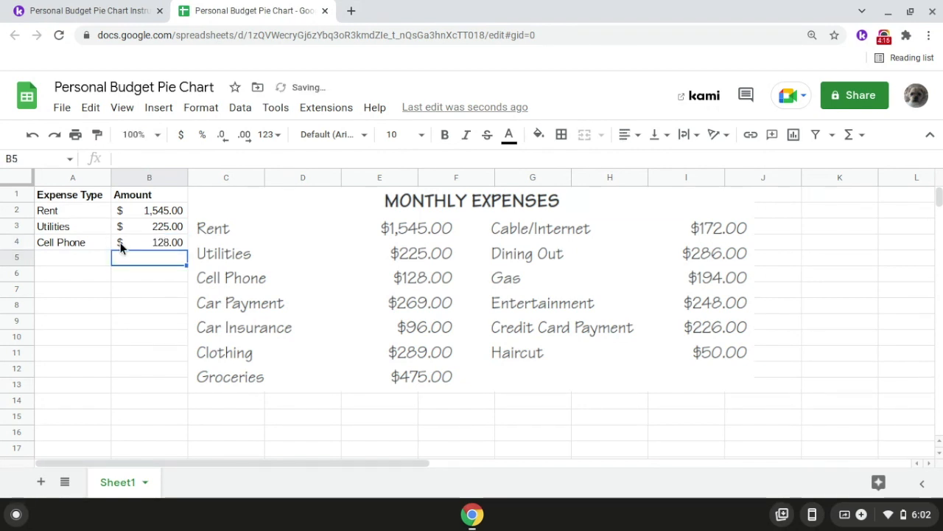
- Enter the Car Payment expense in row 5 with an amount of 269
left_click(83, 258)
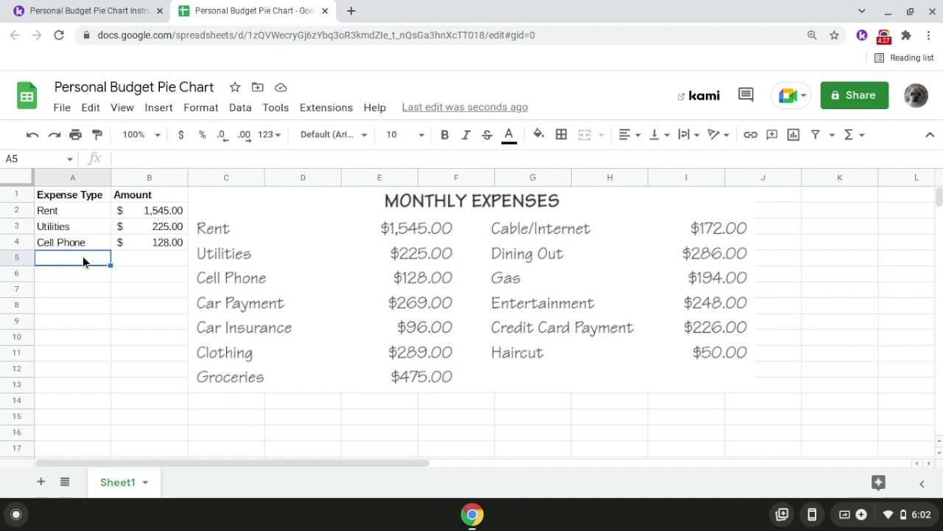
type("Car Payment")
key("Return")
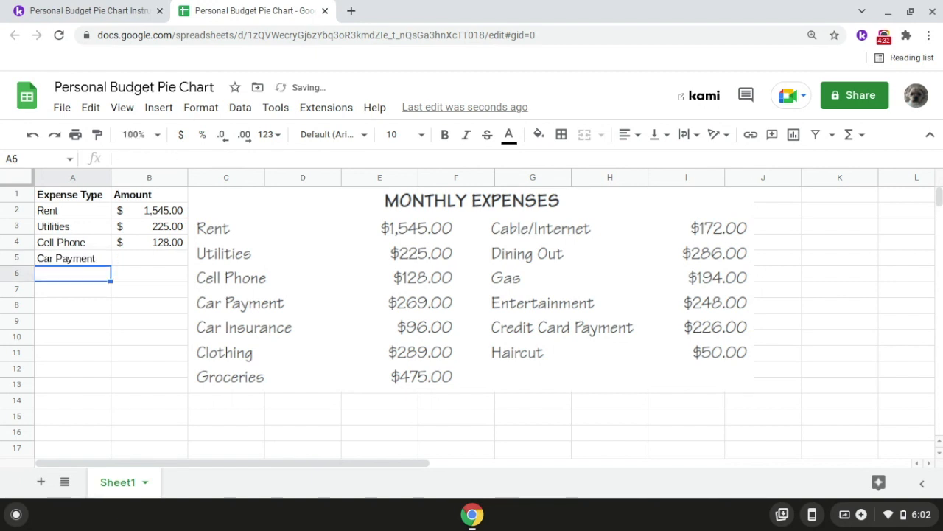
left_click(134, 258)
type("269")
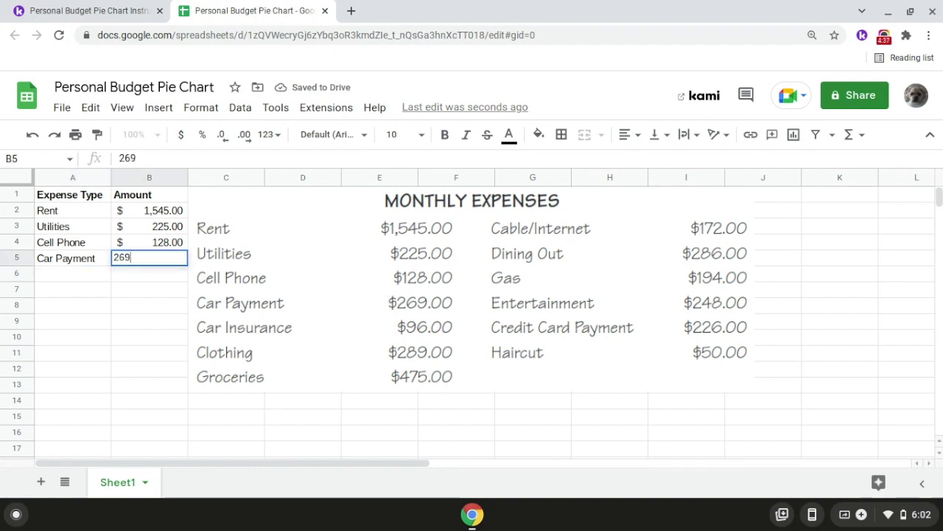
key("Return")
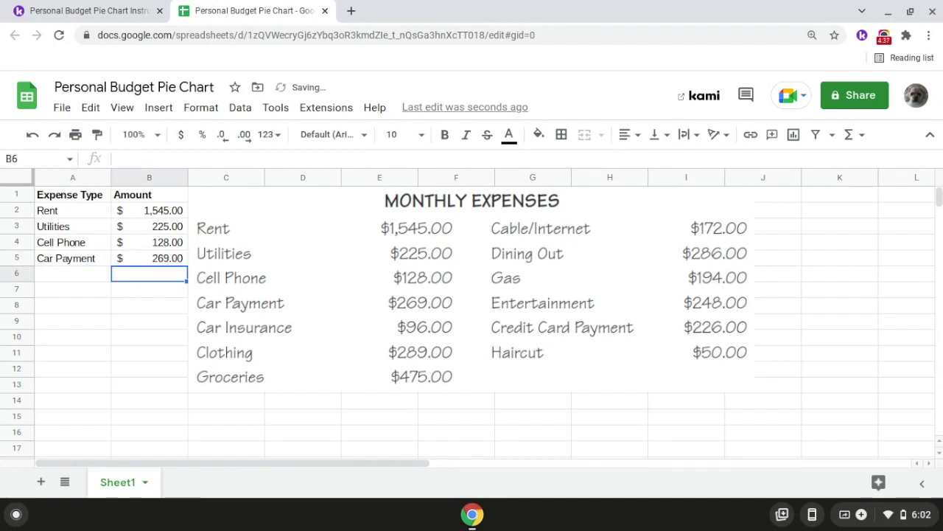
- Enter the Car Insurance expense in row 6 with an amount of 96
left_click(96, 279)
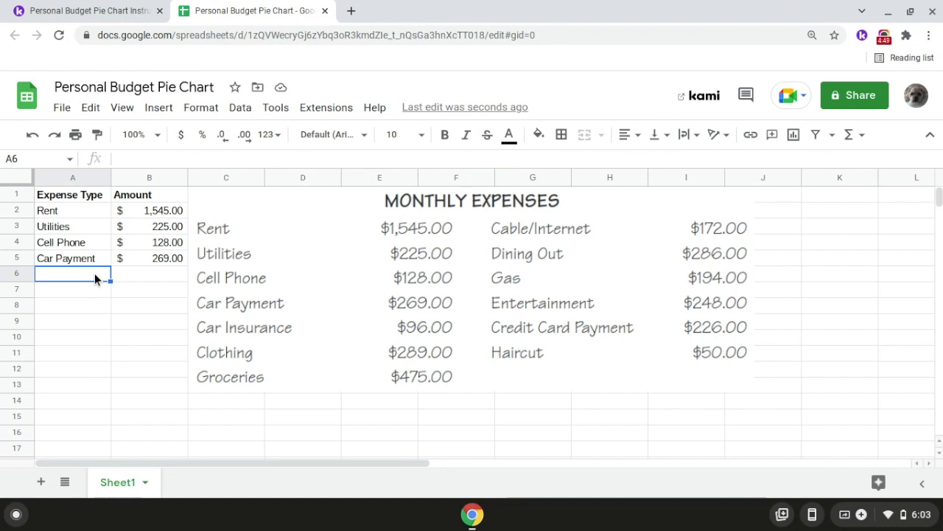
double_click(94, 273)
type("Car Insurance")
key("Return")
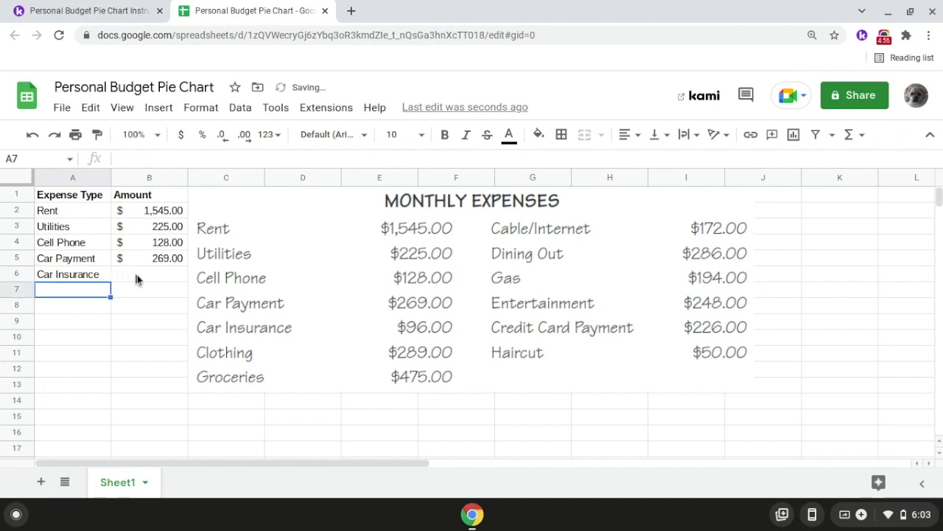
left_click(136, 279)
type("96")
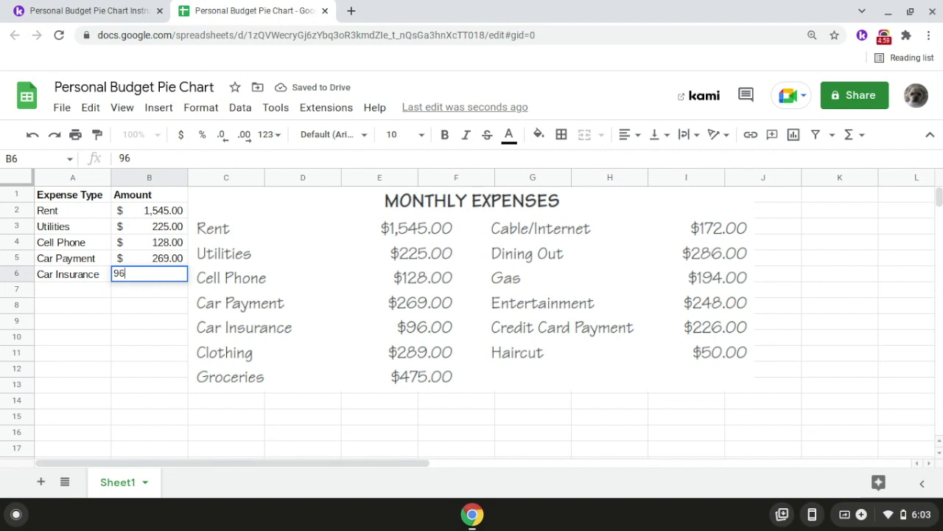
key("Return")
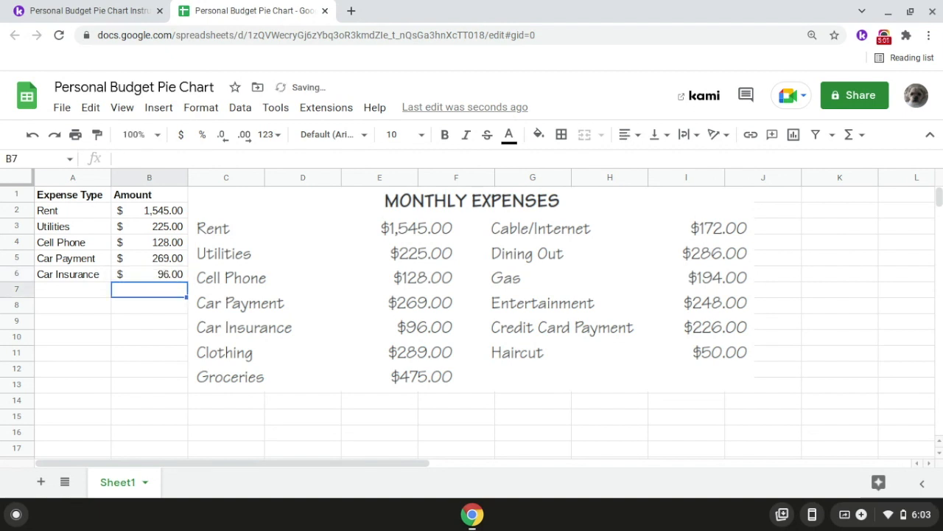
- Enter the Clothing expense in row 7 with an amount of 289
left_click(90, 289)
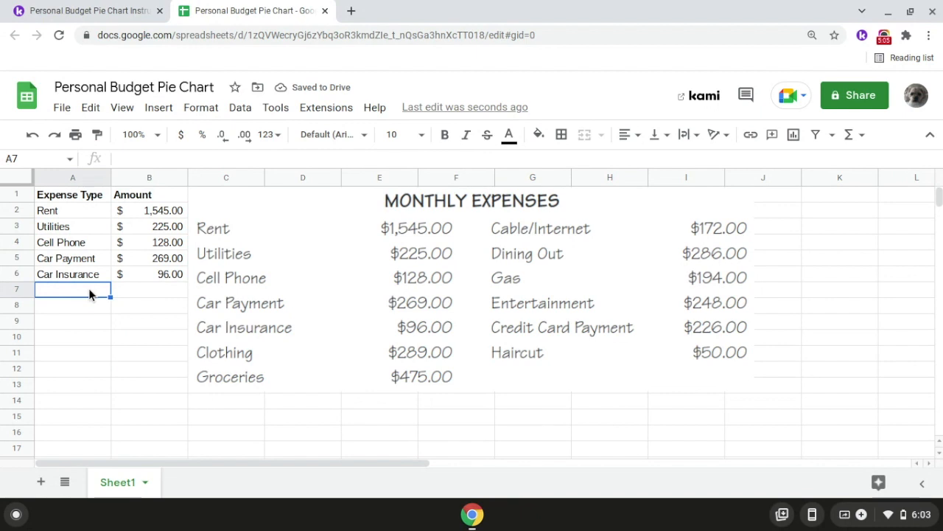
double_click(90, 289)
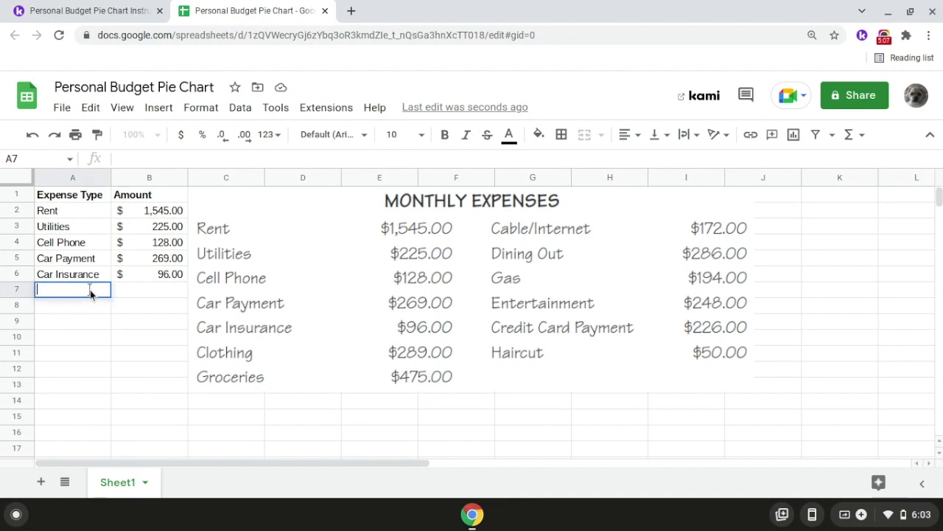
type("Clothing")
key("Return")
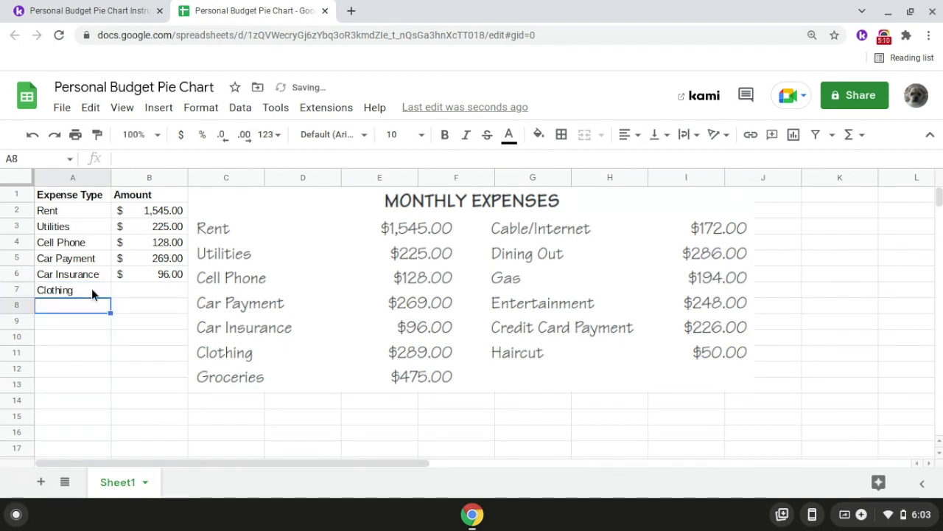
left_click(130, 292)
type("289")
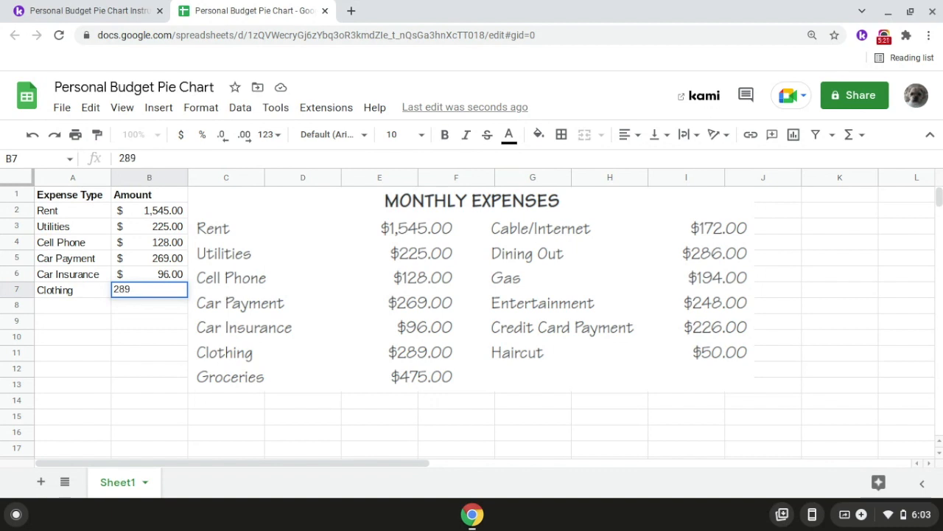
key("Return")
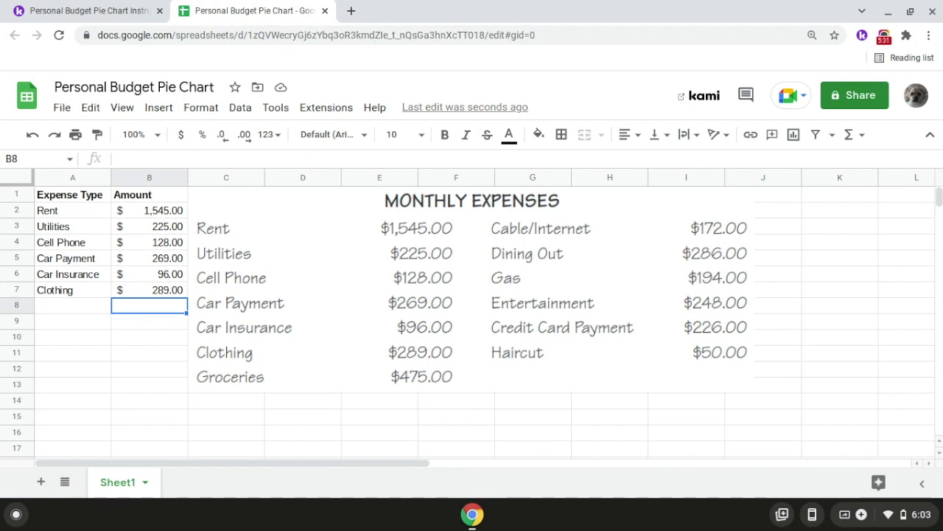
- Enter the Groceries expense in row 8 with an amount of 475
double_click(88, 304)
type("G")
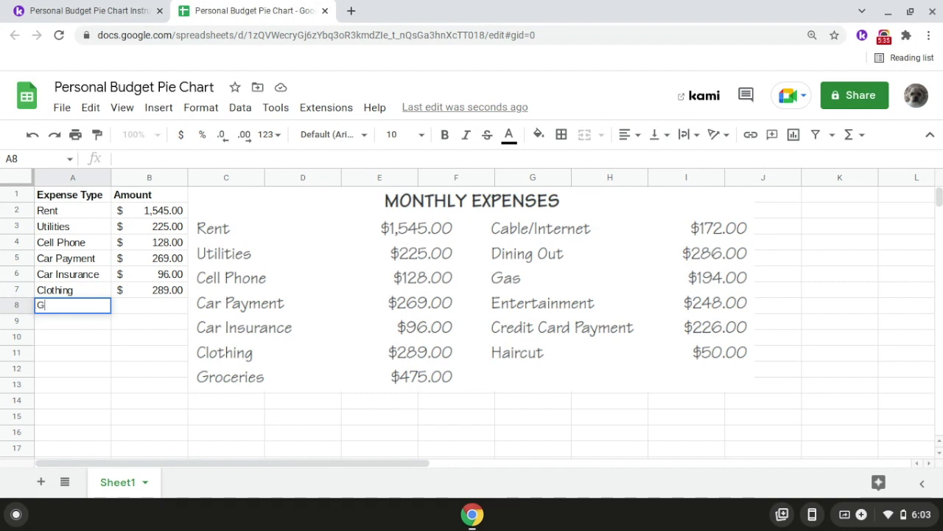
type("roceries")
key("Return")
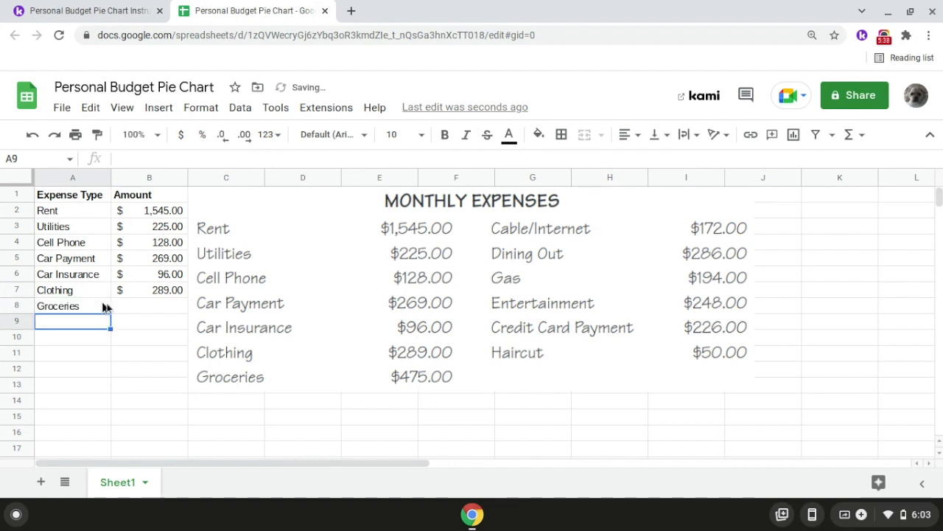
double_click(132, 310)
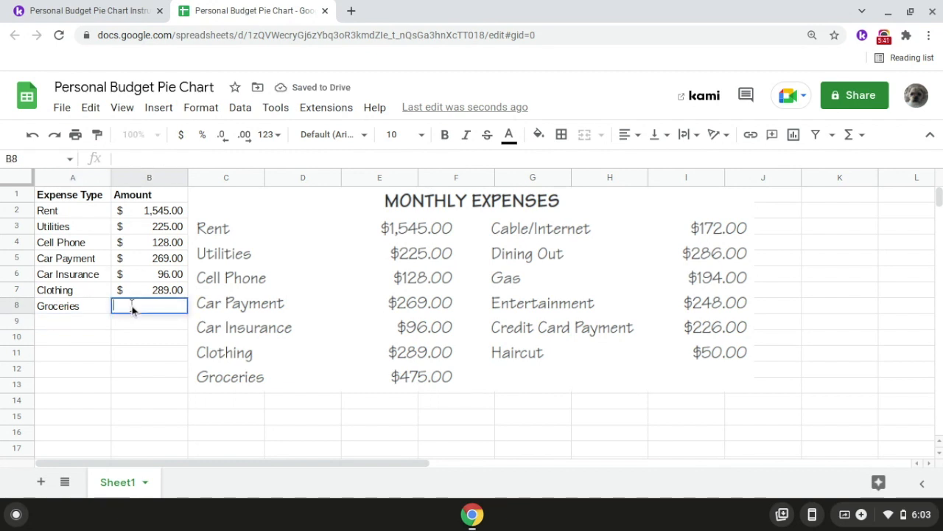
type("475")
key("Return")
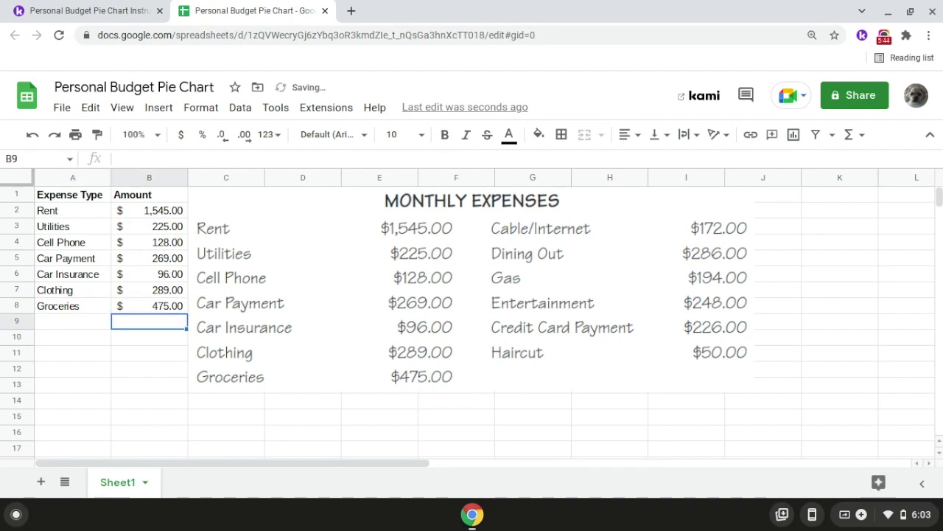
- Enter the Cable/Internet expense in row 9 with an amount of 172
left_click(74, 331)
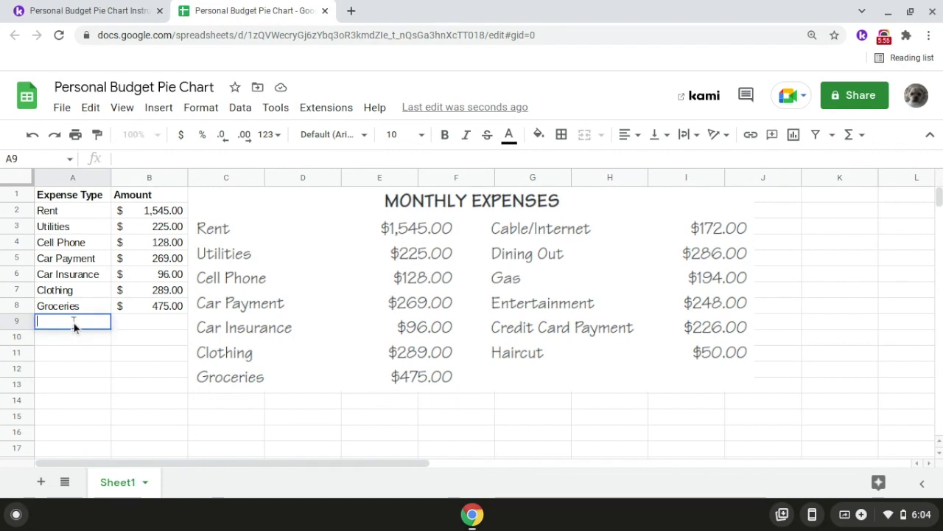
type("Cable")
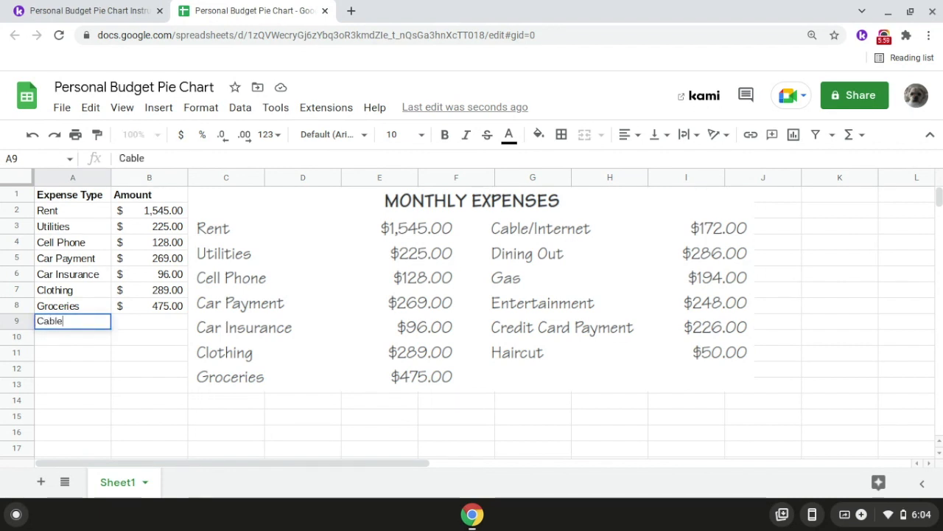
type("/Internet")
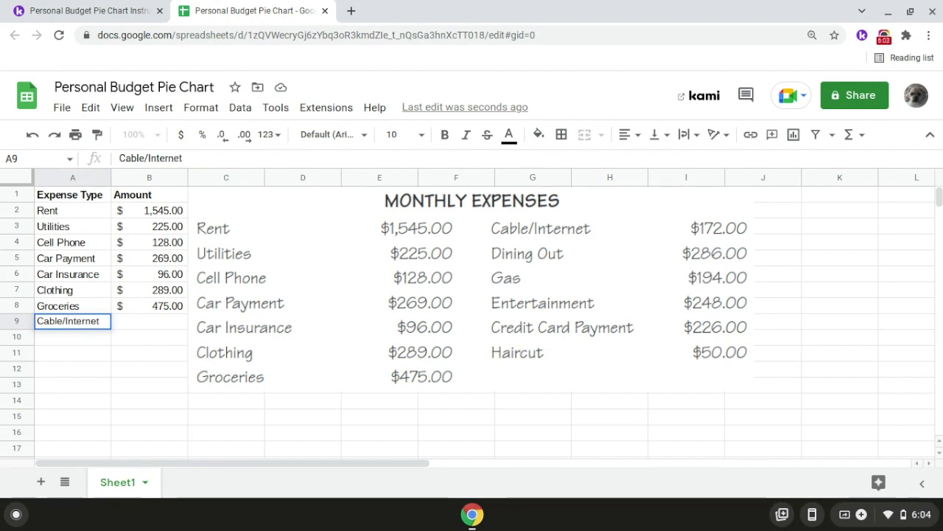
key("Return")
left_click(144, 328)
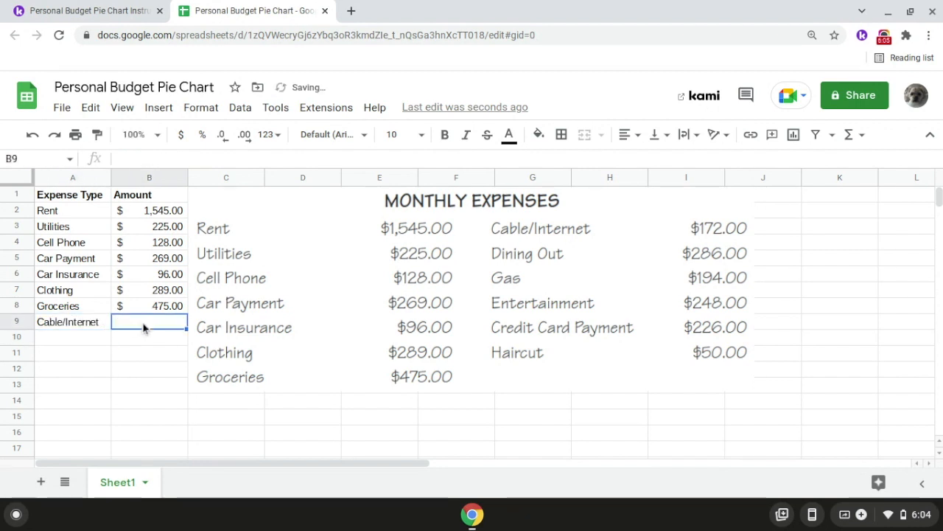
type("172")
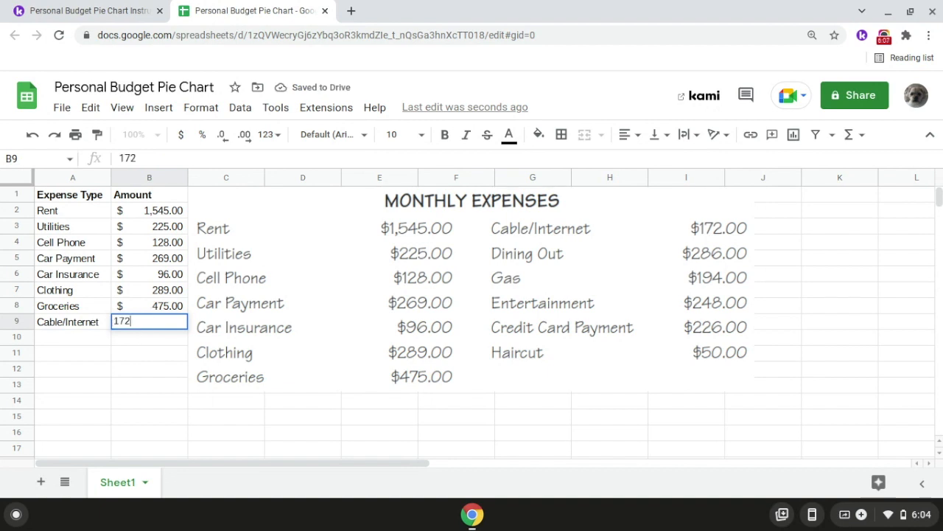
key("Return")
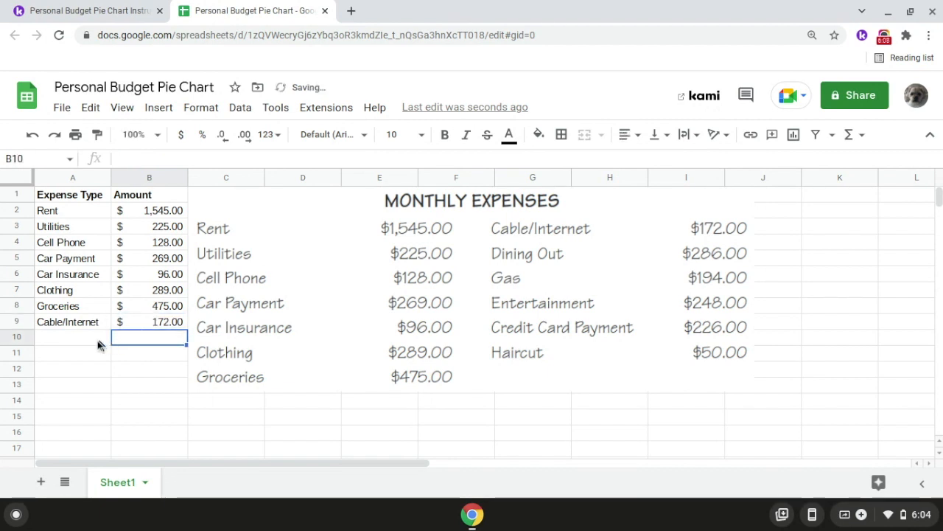
- Enter the Dining Out expense in row 10 with an amount of 286
left_click(93, 339)
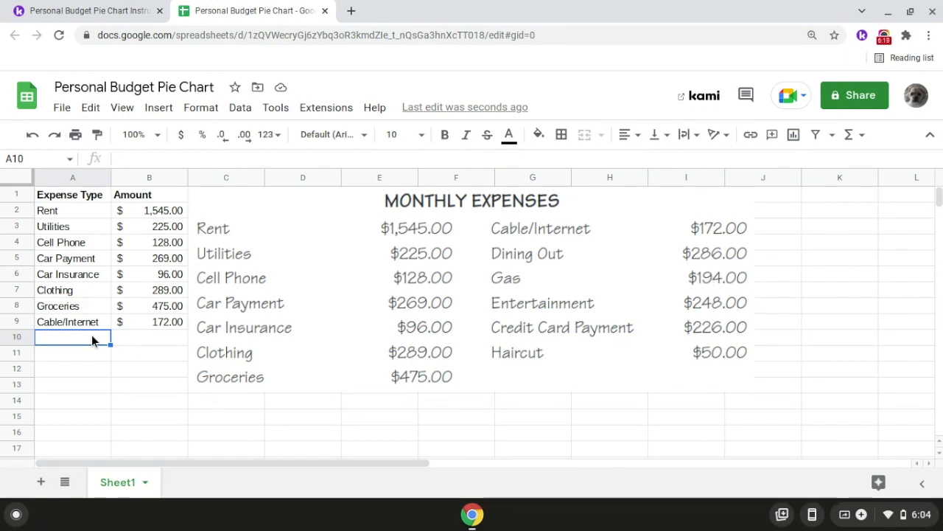
type("Dining ")
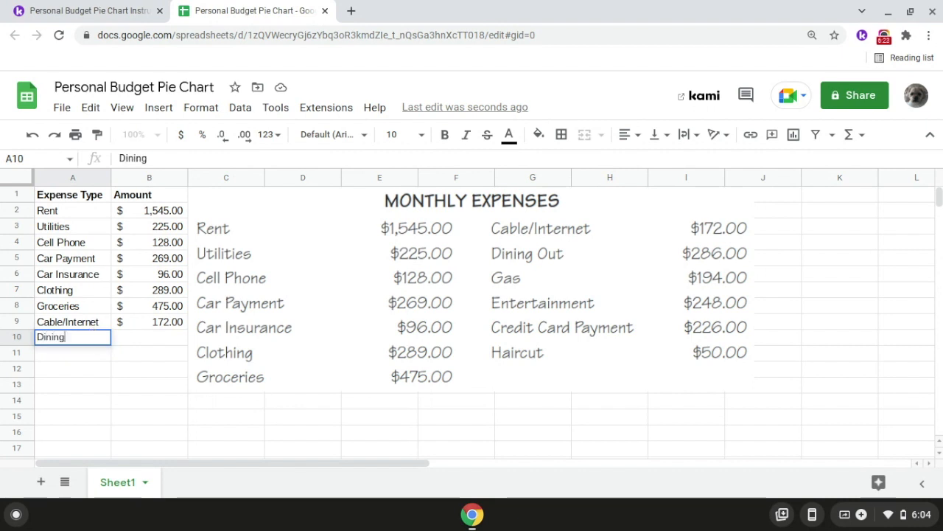
type("Out")
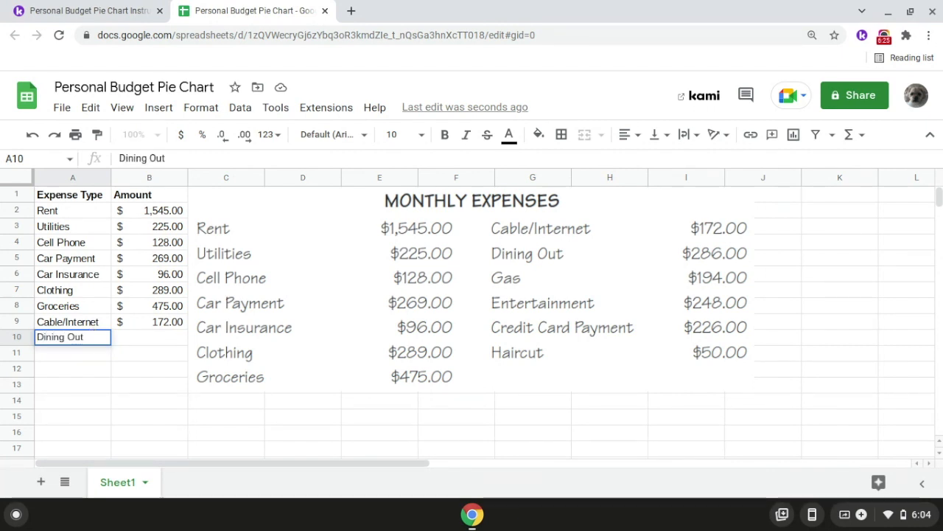
key("Return")
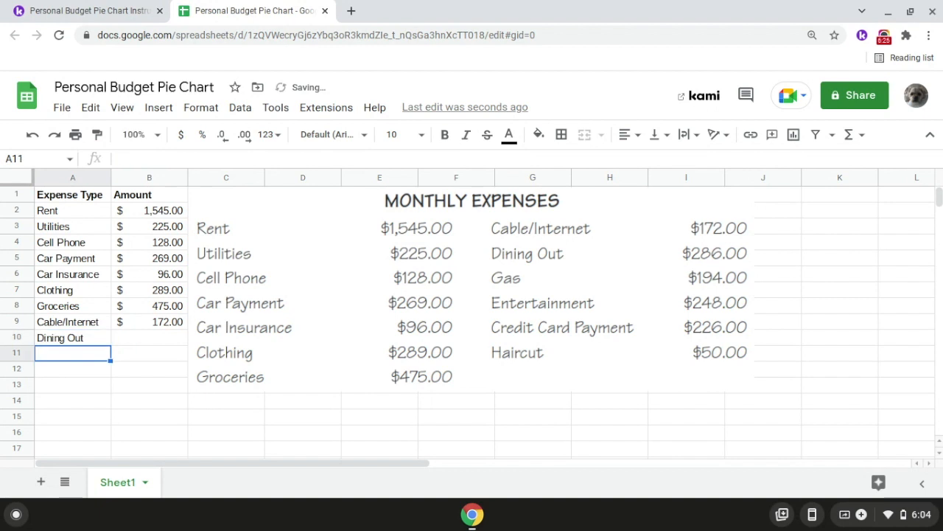
double_click(140, 340)
type("286")
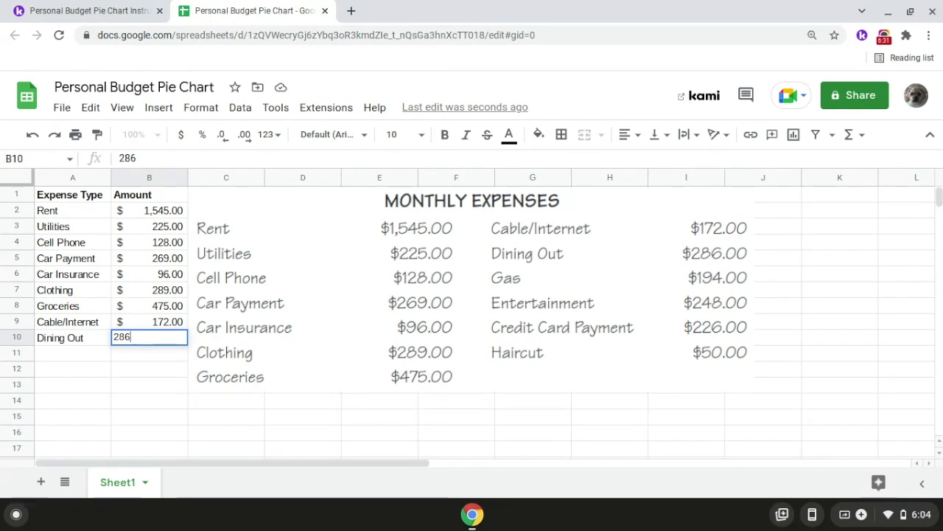
key("Return")
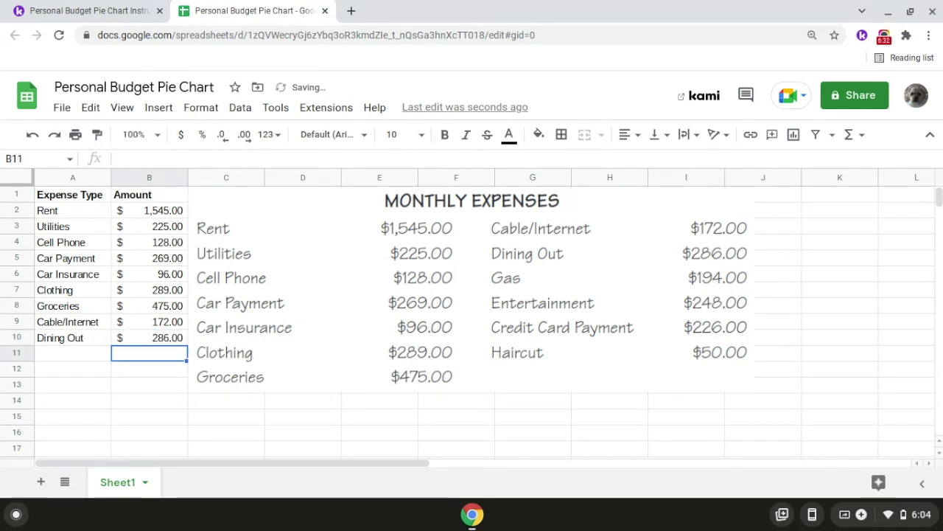
- Enter the Gas expense in row 11 with an amount of 194
left_click(85, 355)
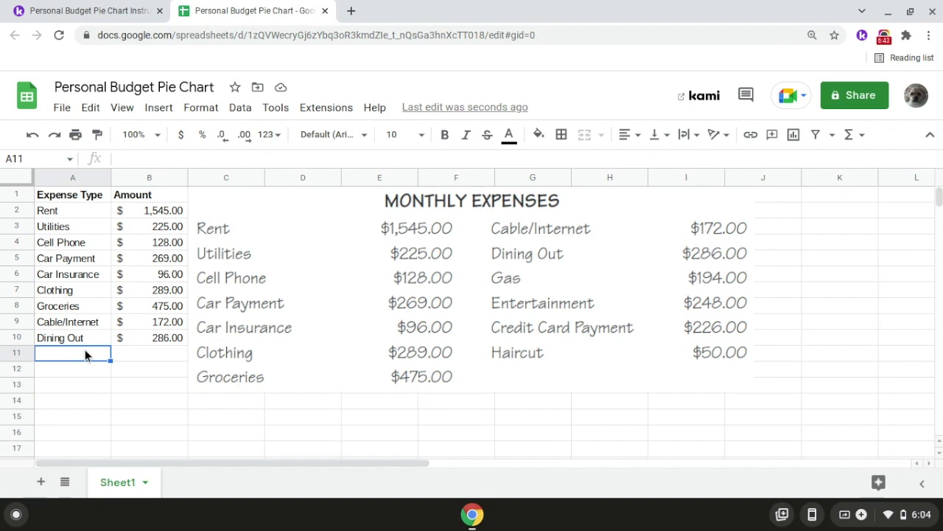
double_click(84, 353)
type("Gas")
key("Return")
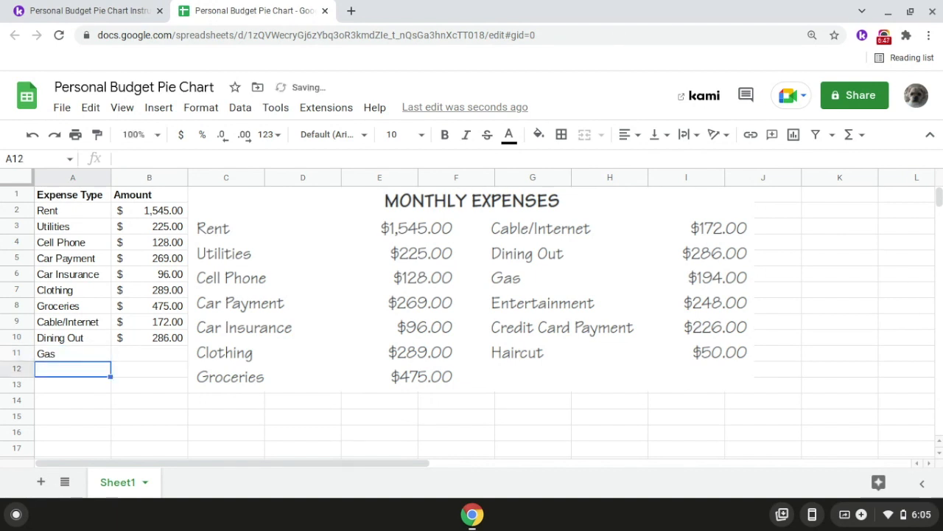
double_click(133, 357)
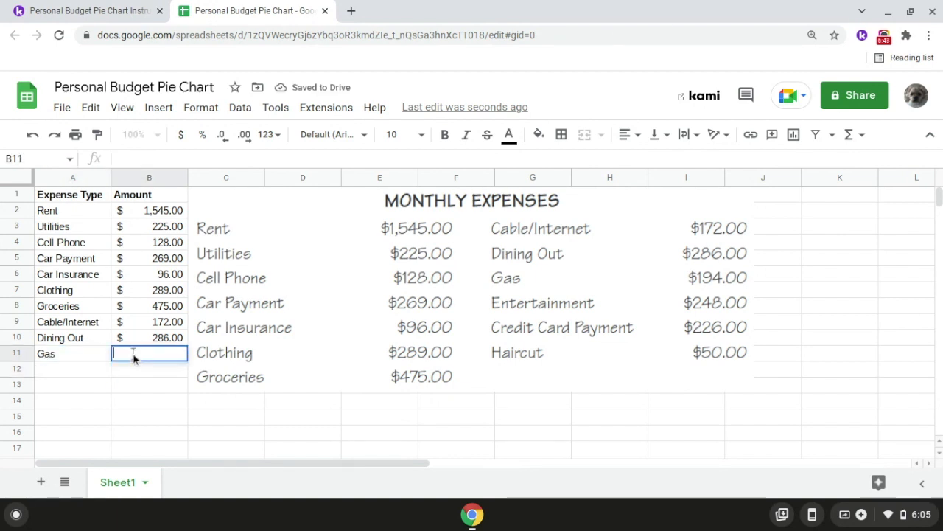
type("194")
key("Return")
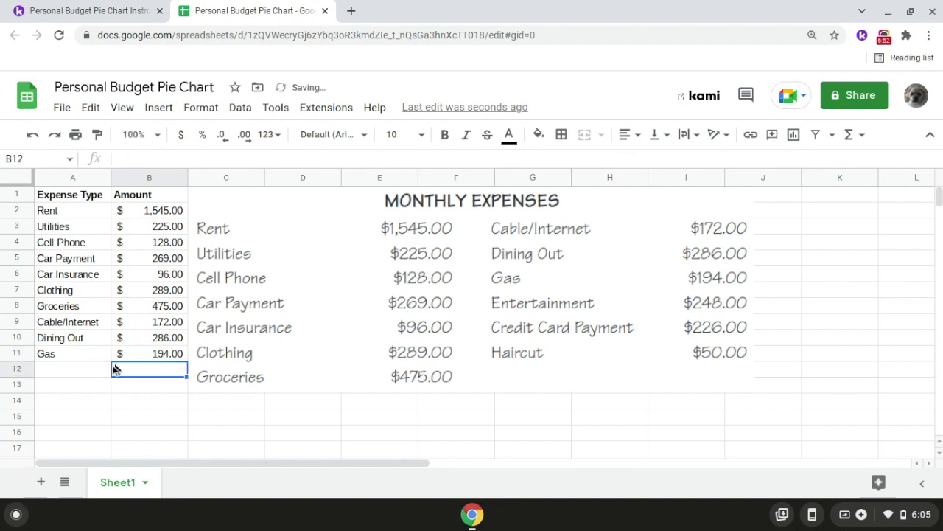
- Enter the Entertainment expense in row 12 with an amount of 248
left_click(94, 375)
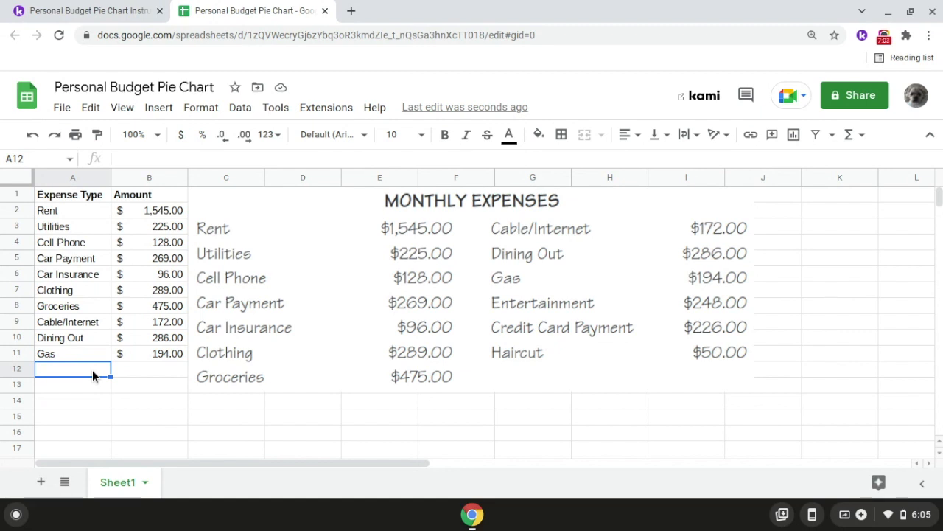
double_click(92, 370)
type("Ent")
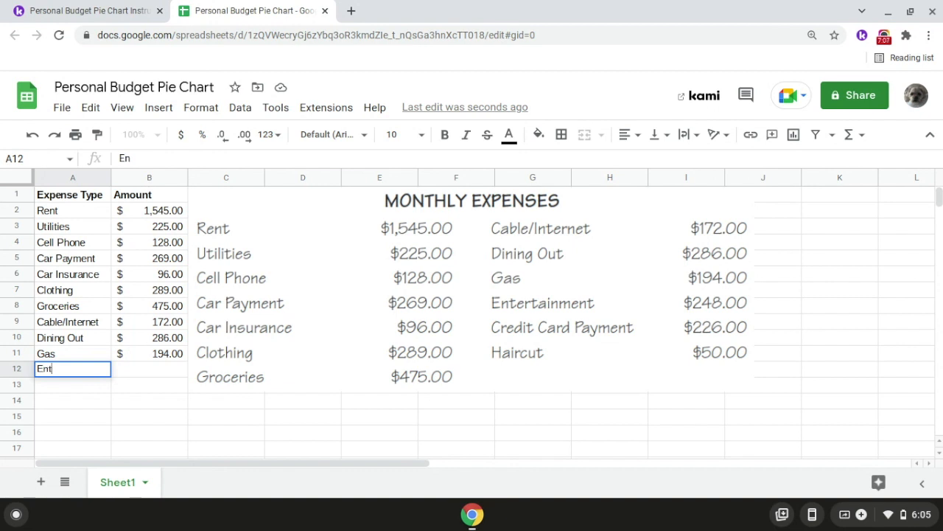
type("ertainment")
key("Return")
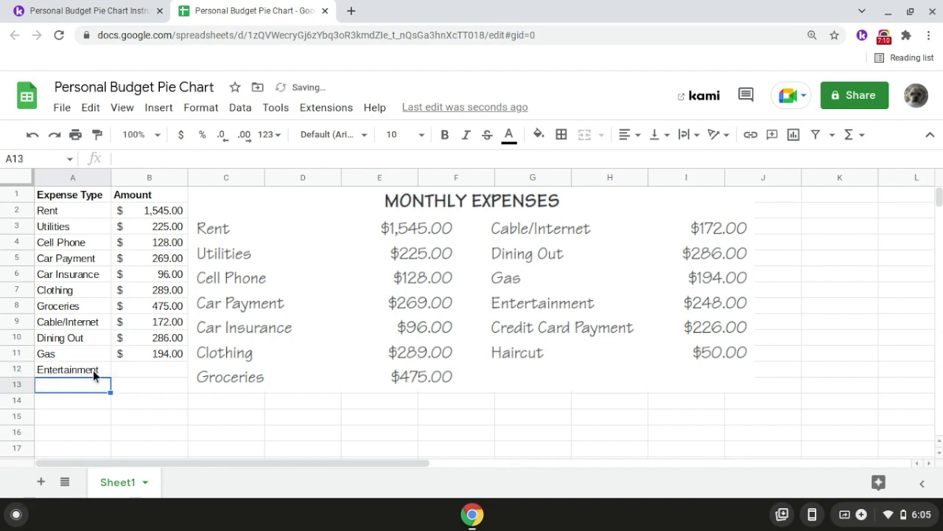
double_click(132, 375)
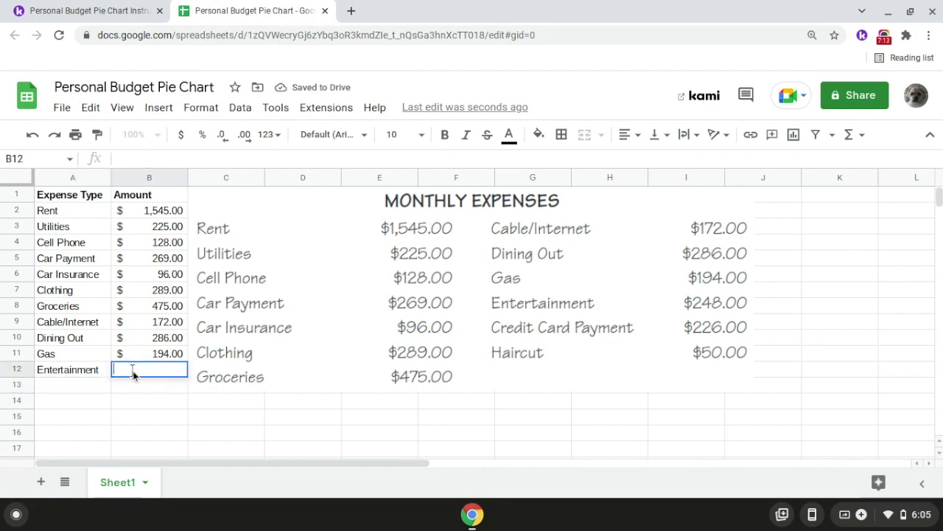
type("248")
key("Return")
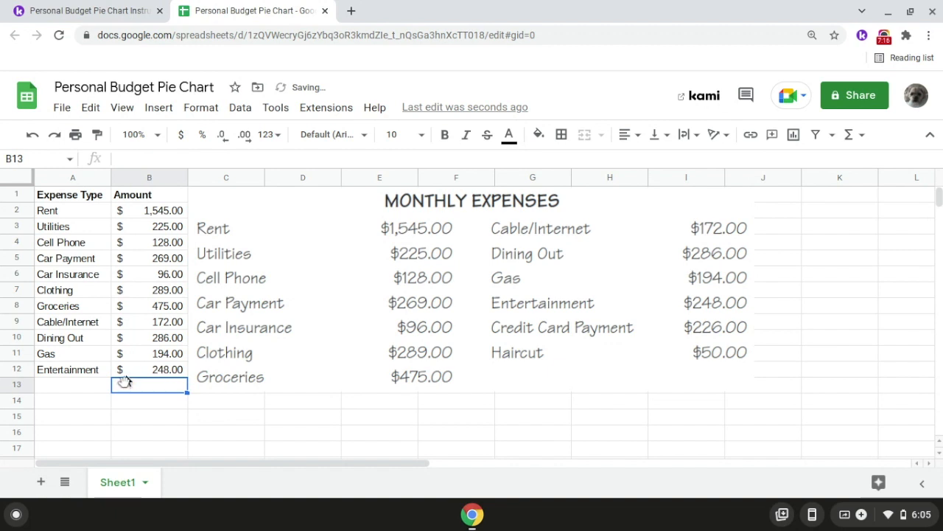
- Move the Monthly Expenses image about half a column away from the Amount column, so its edge sits midway across column C
left_click(88, 385)
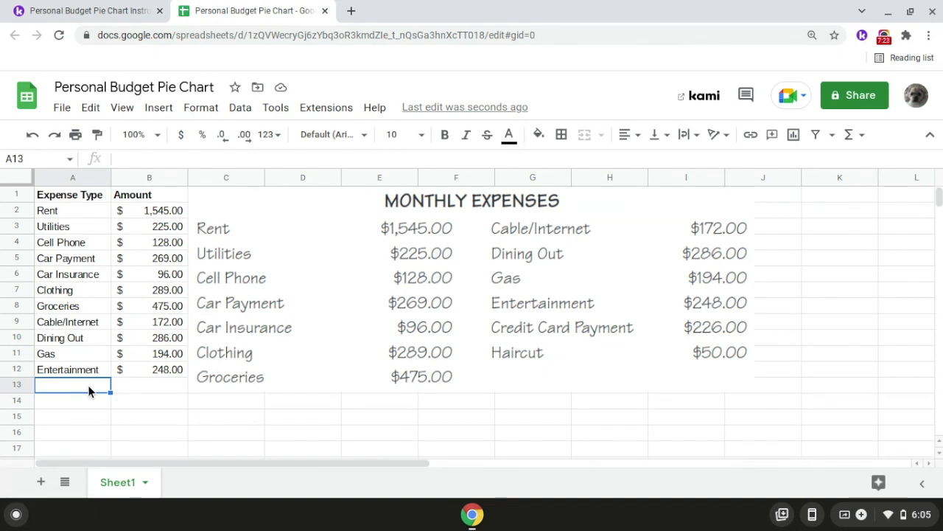
left_click(333, 230)
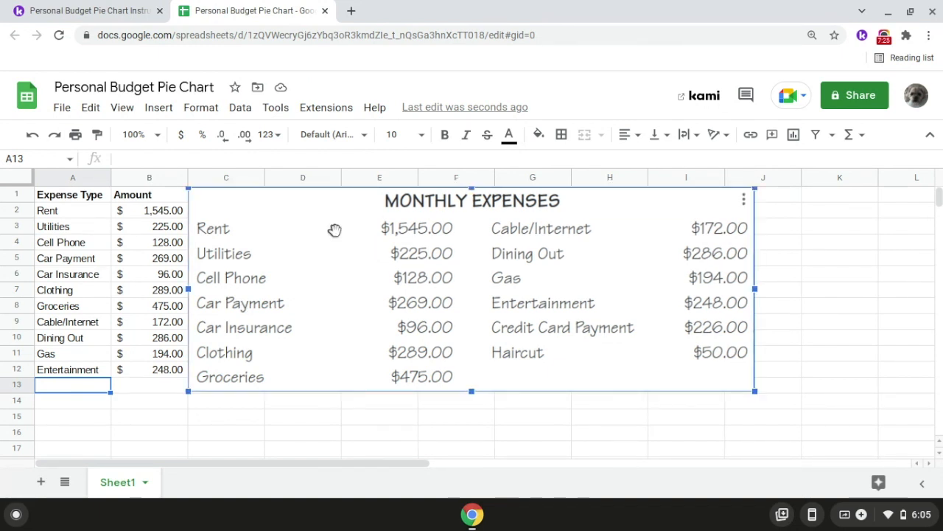
left_click_drag(357, 229, 390, 227)
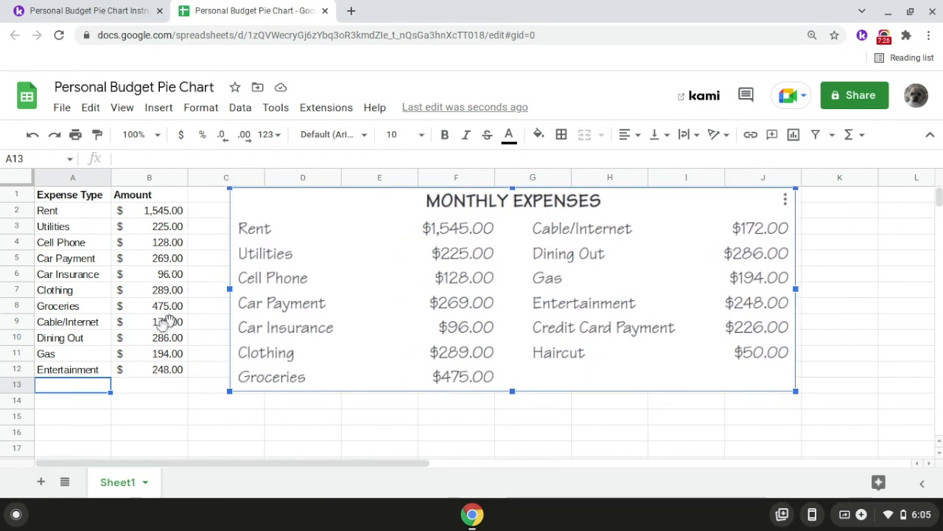
- Enter Credit Card Payment as the expense type in row 13 and fit column A's width to its contents
left_click(92, 383)
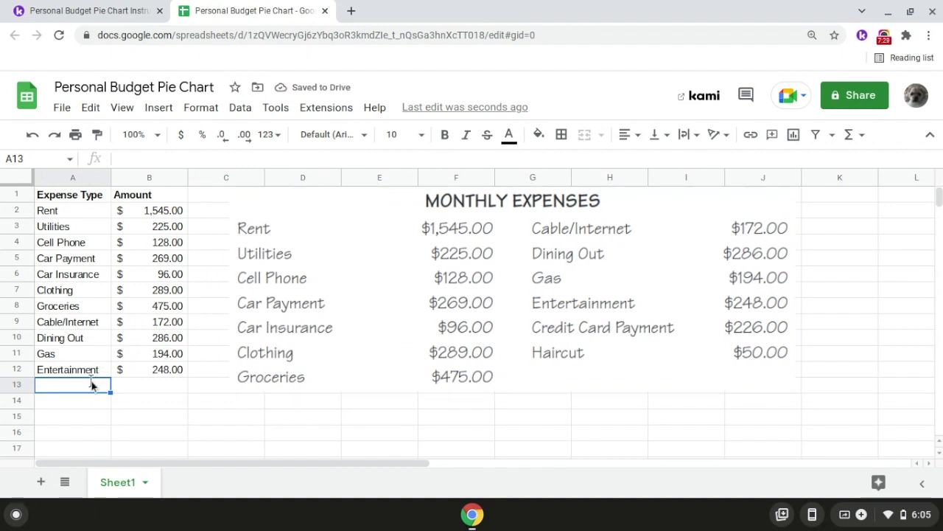
type("Credit ")
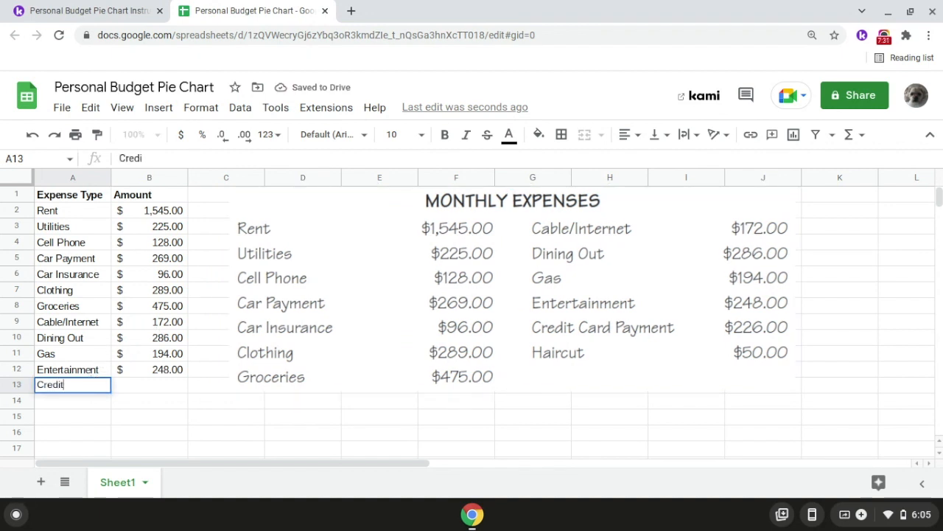
type("Card Payment")
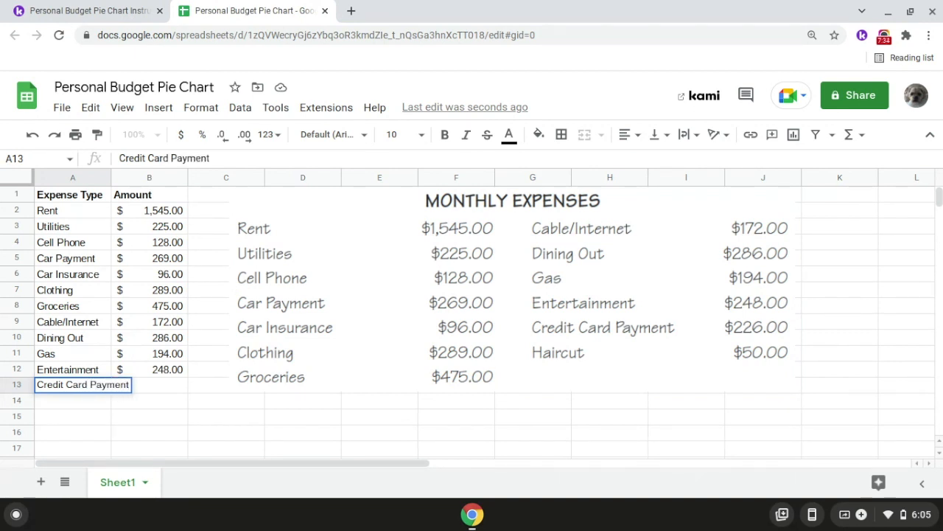
key("Return")
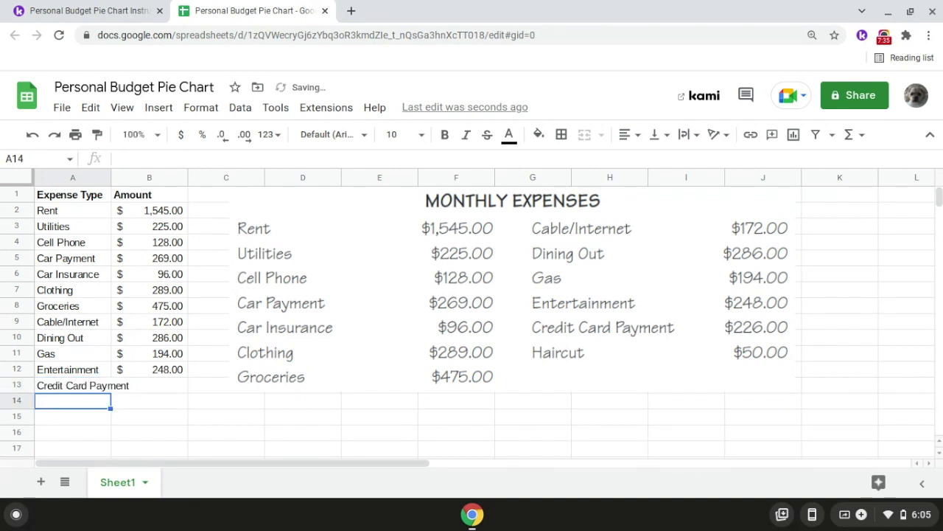
double_click(110, 182)
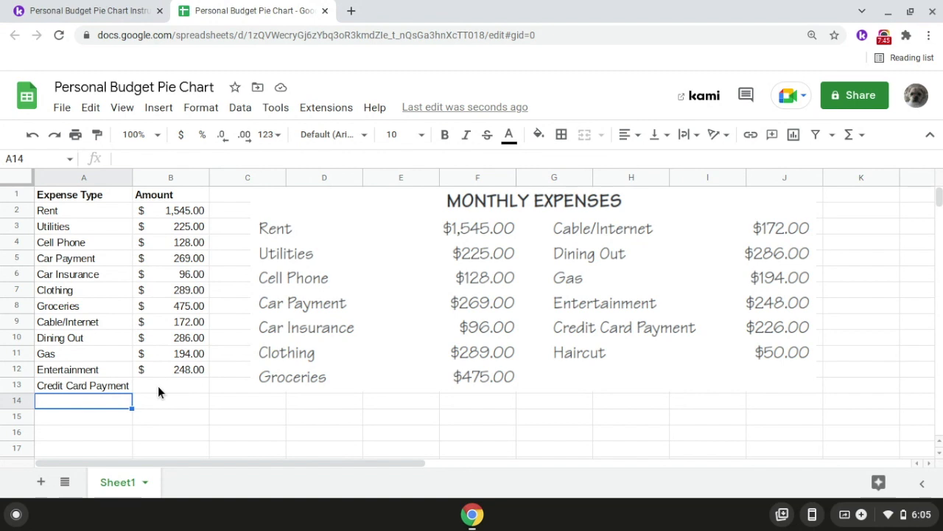
- Enter 226 as the amount for Credit Card Payment in cell B13
left_click(158, 385)
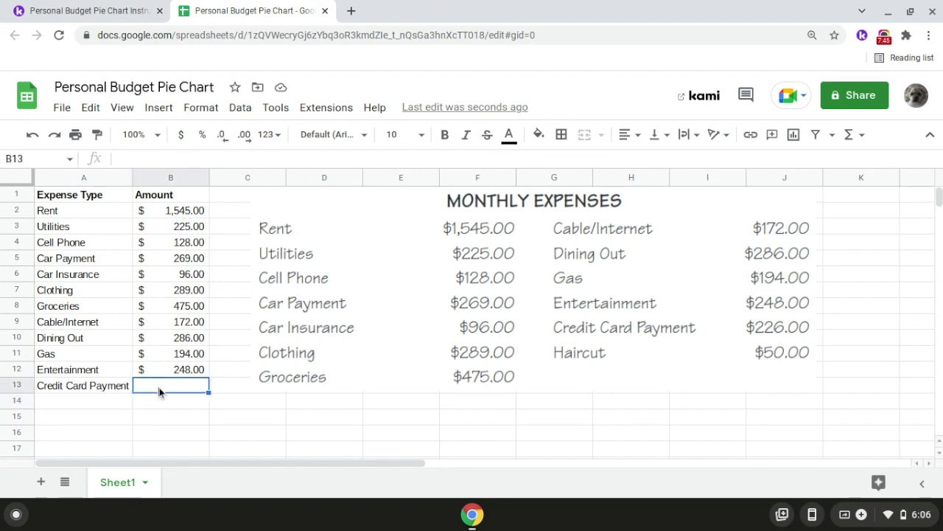
type("226")
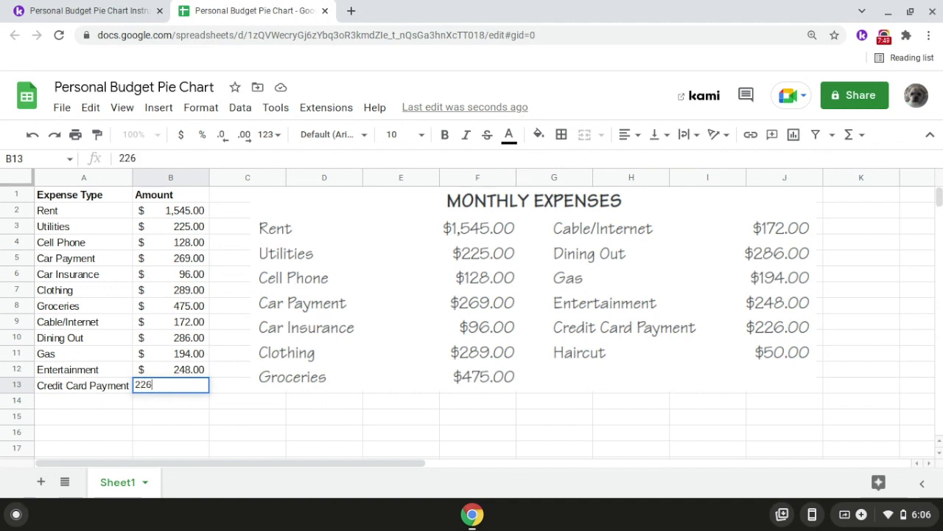
key("Return")
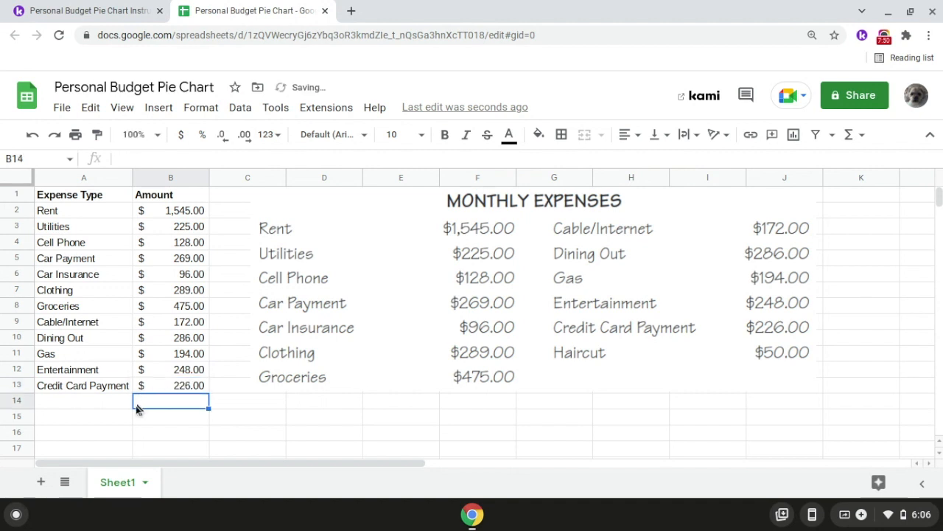
- Enter the Haircut expense in row 14 with an amount of 50
left_click(114, 401)
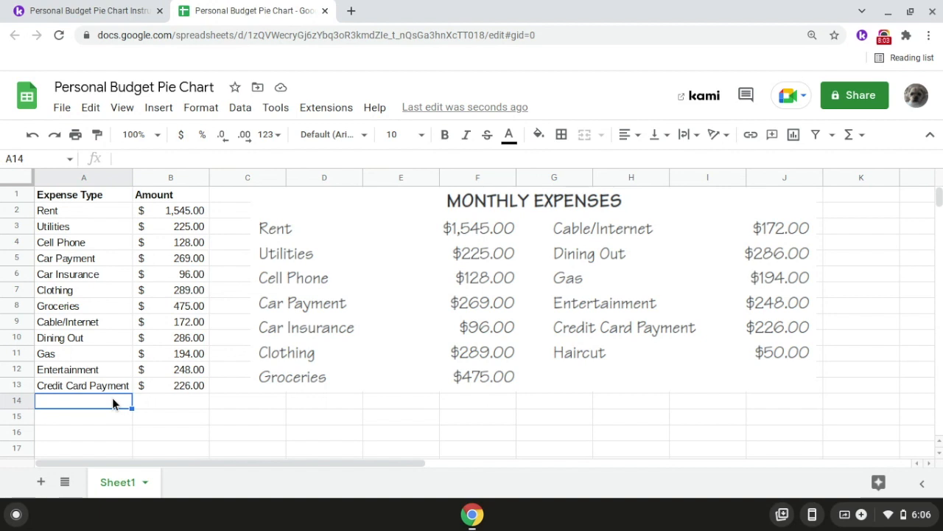
double_click(113, 400)
type("Haircut")
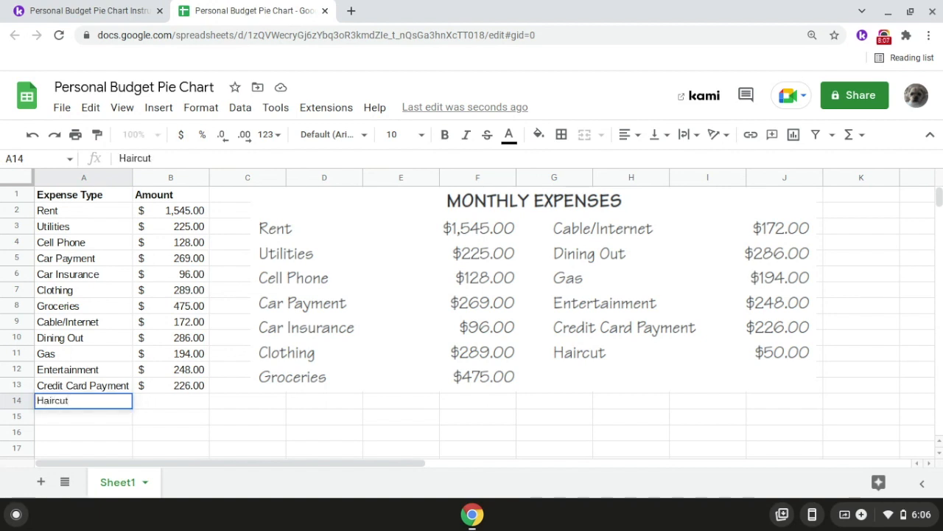
key("Return")
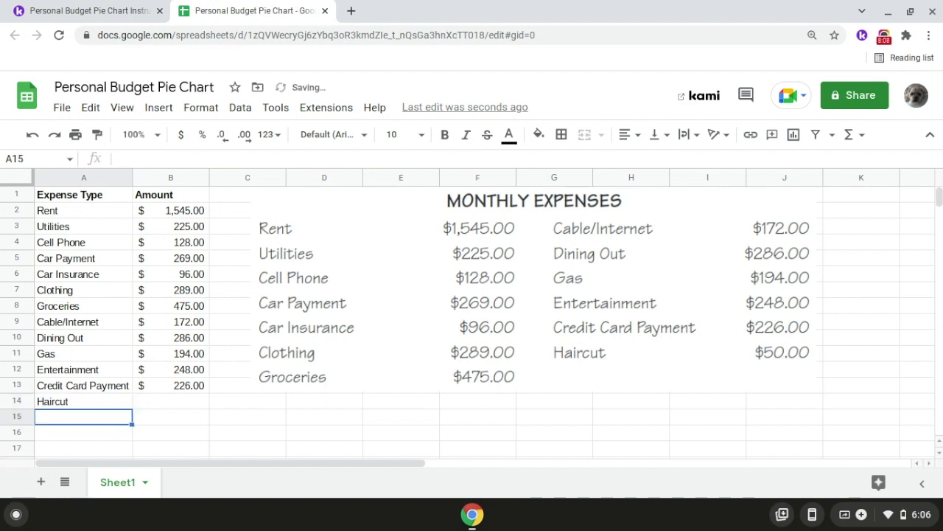
left_click(157, 401)
type("50")
key("Return")
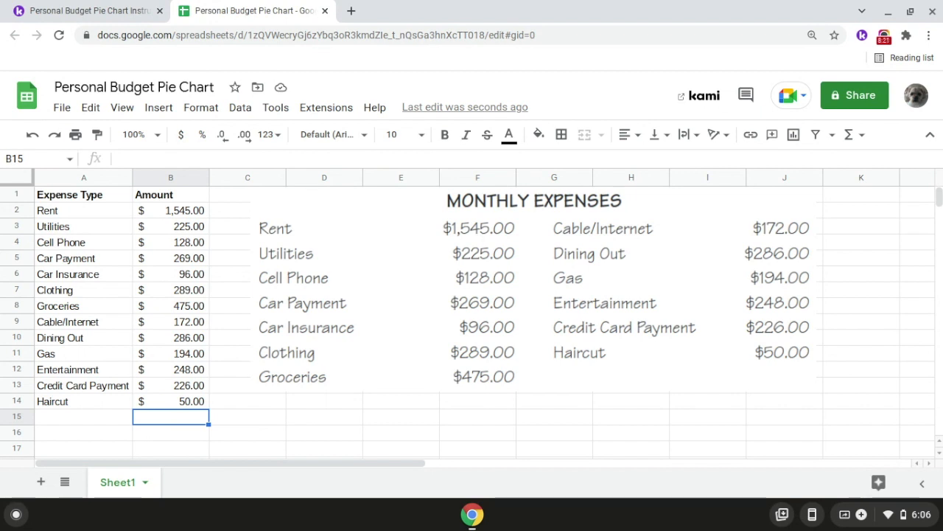
- Delete the Monthly Expenses image and insert a chart of the expense table
left_click(353, 250)
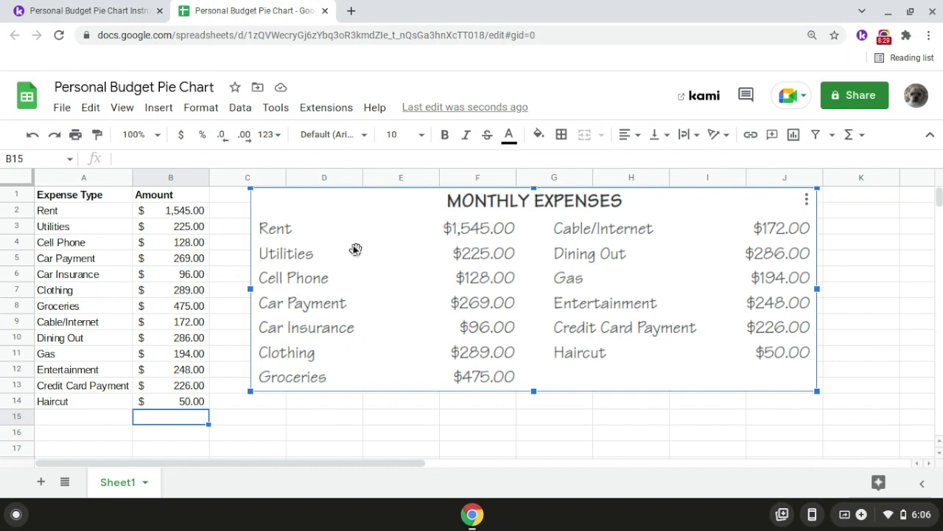
key("Delete")
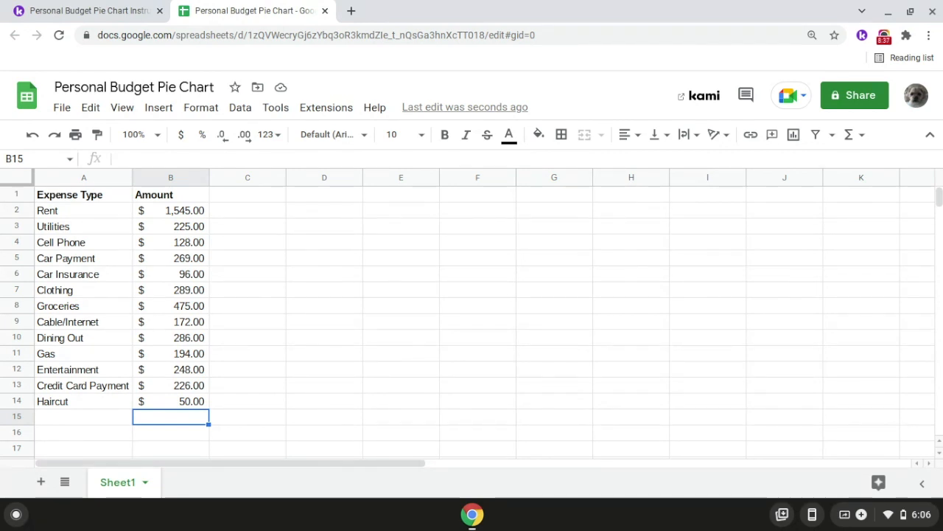
left_click(161, 112)
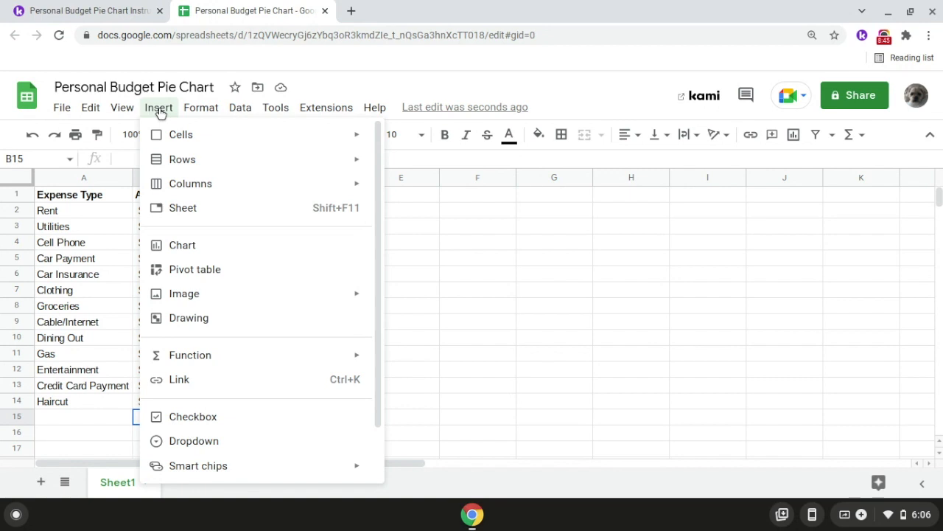
left_click(214, 246)
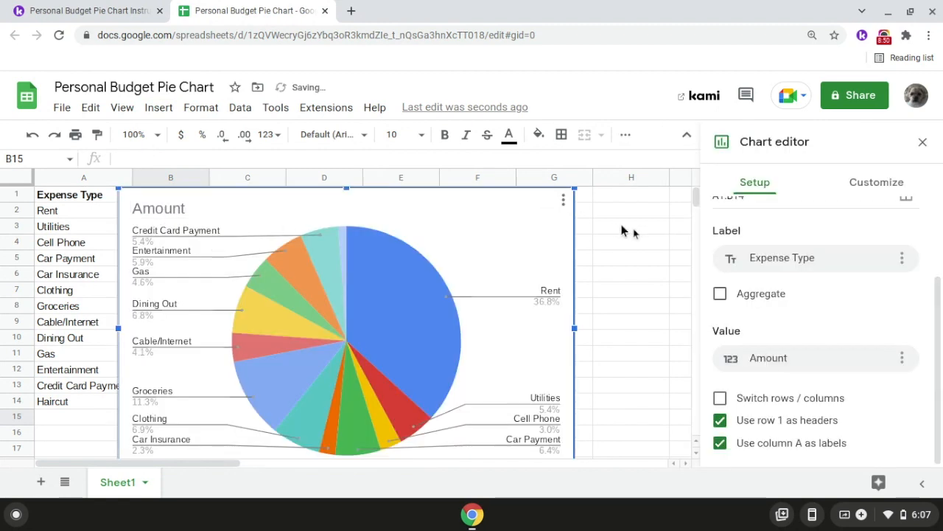
- Change the chart type to 3D pie chart and move the chart beside the Amount column, starting at column C
scroll(750, 244, "up", 3)
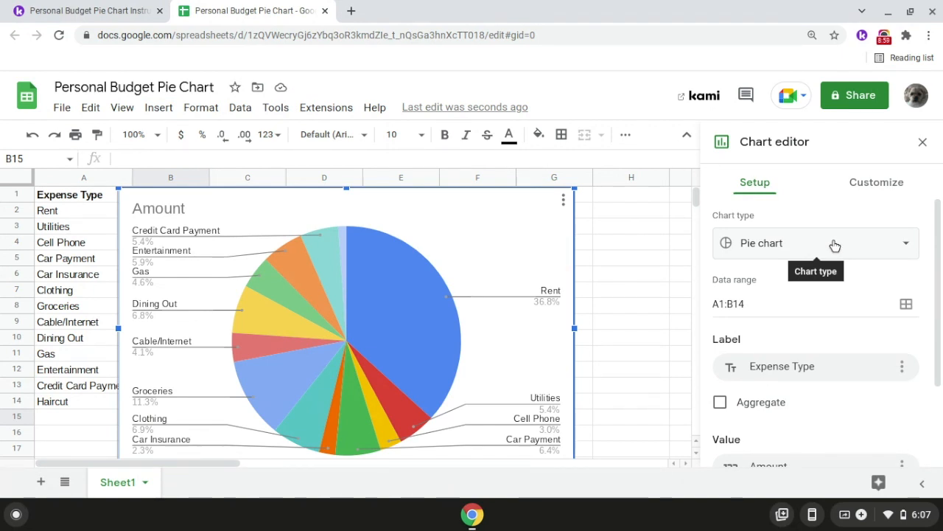
left_click(835, 245)
scroll(835, 287, "down", 5)
scroll(837, 292, "down", 3)
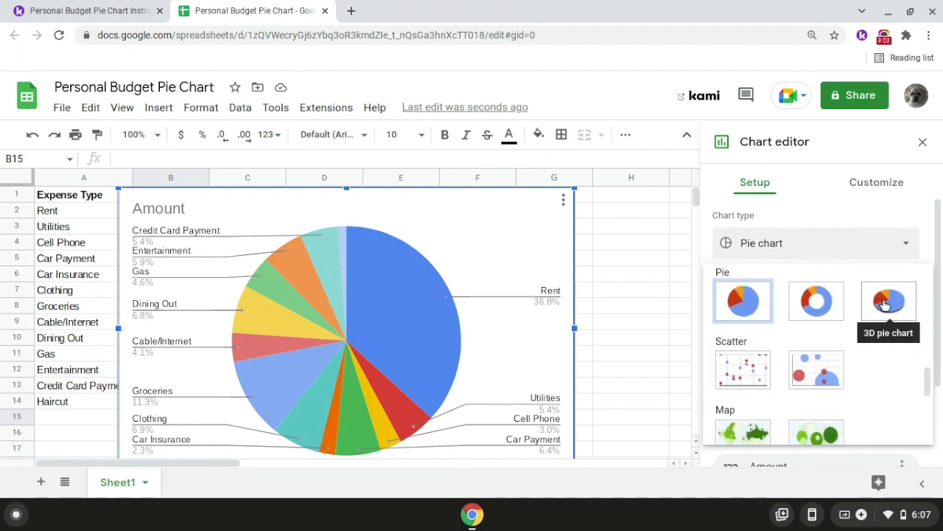
left_click(885, 302)
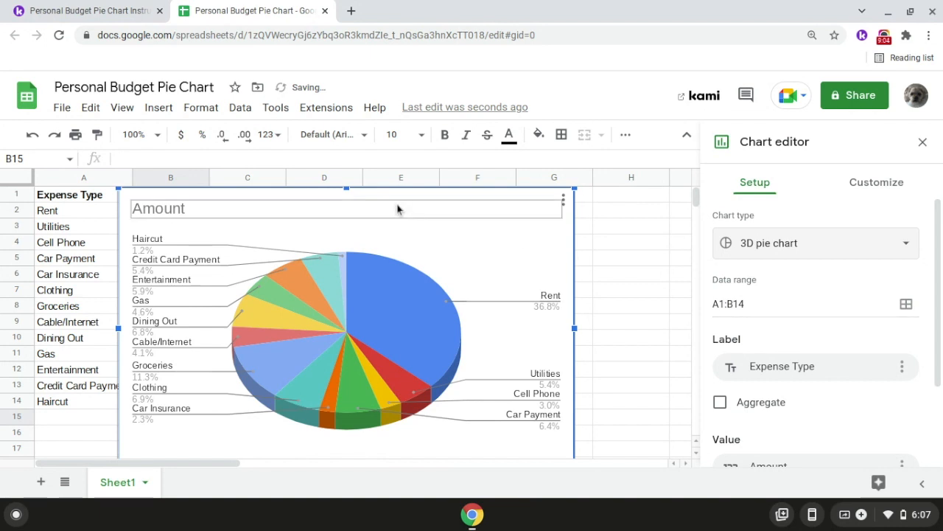
left_click_drag(421, 207, 510, 205)
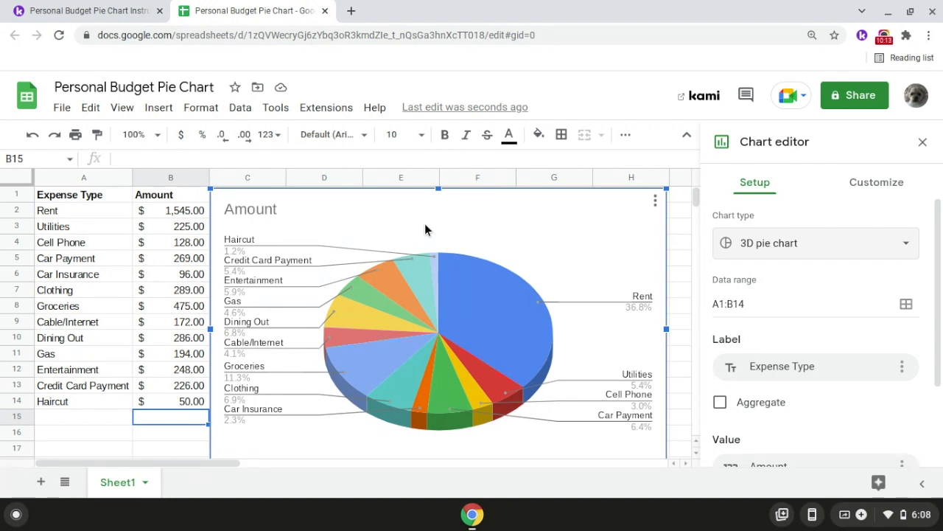
- Replace the chart title with the budget owner's first name in possessive form followed by "Personal Budget"
double_click(279, 211)
type("R")
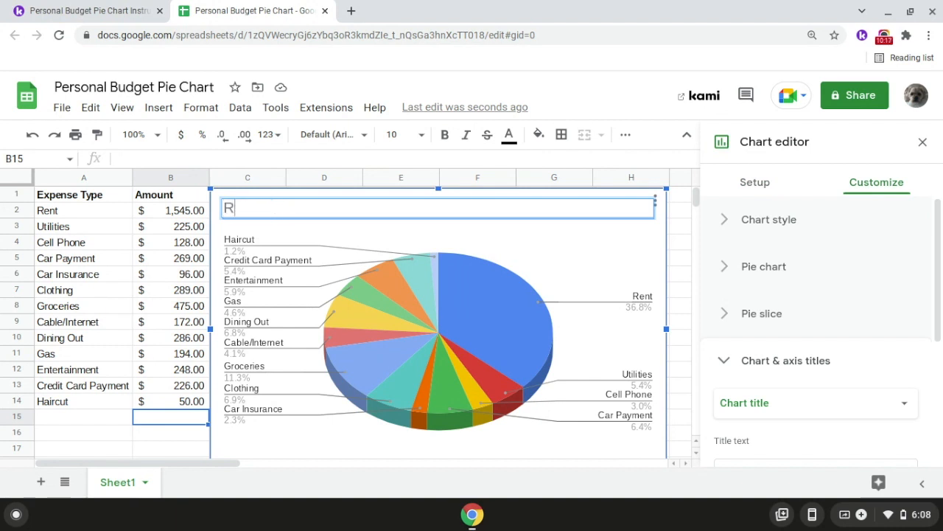
type("yan's Person")
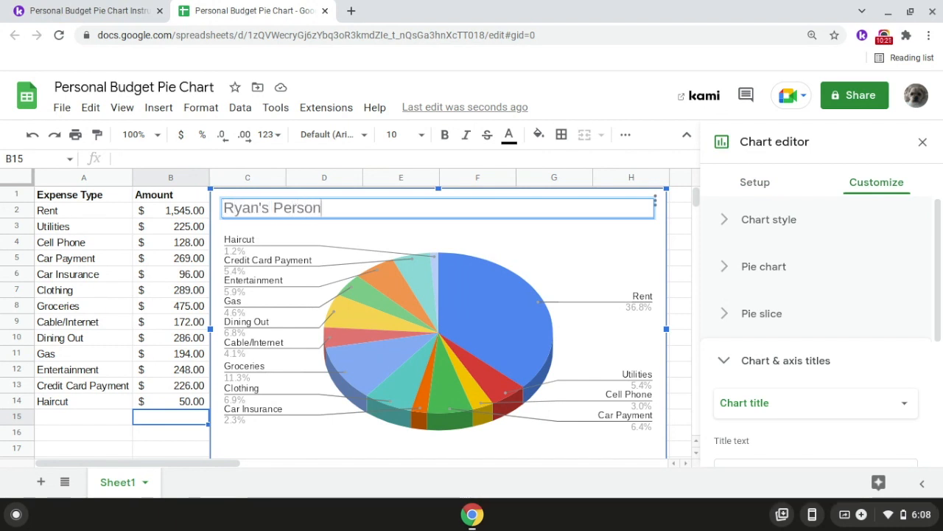
type("al Budget")
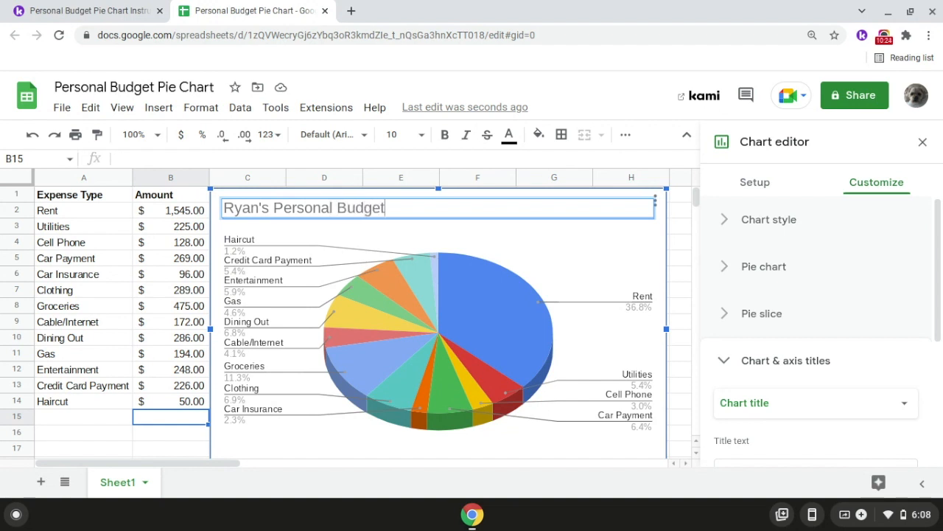
key("Return")
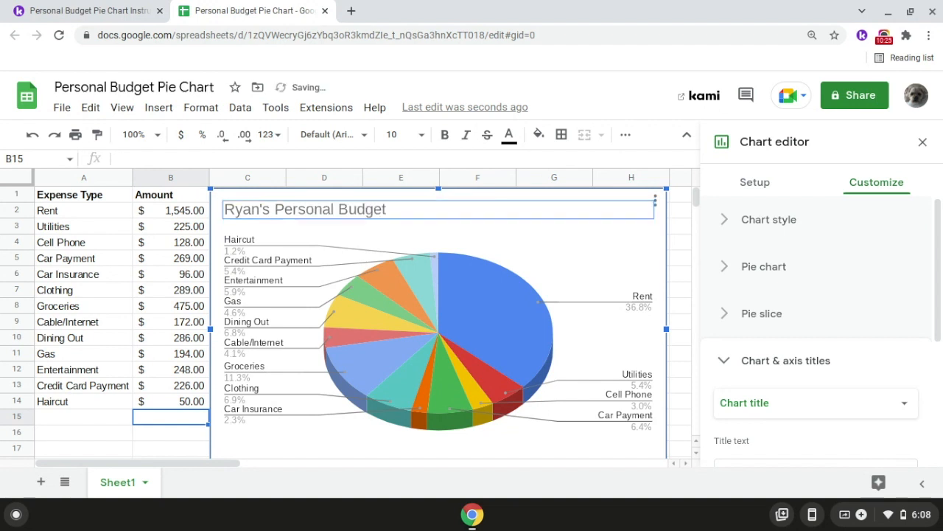